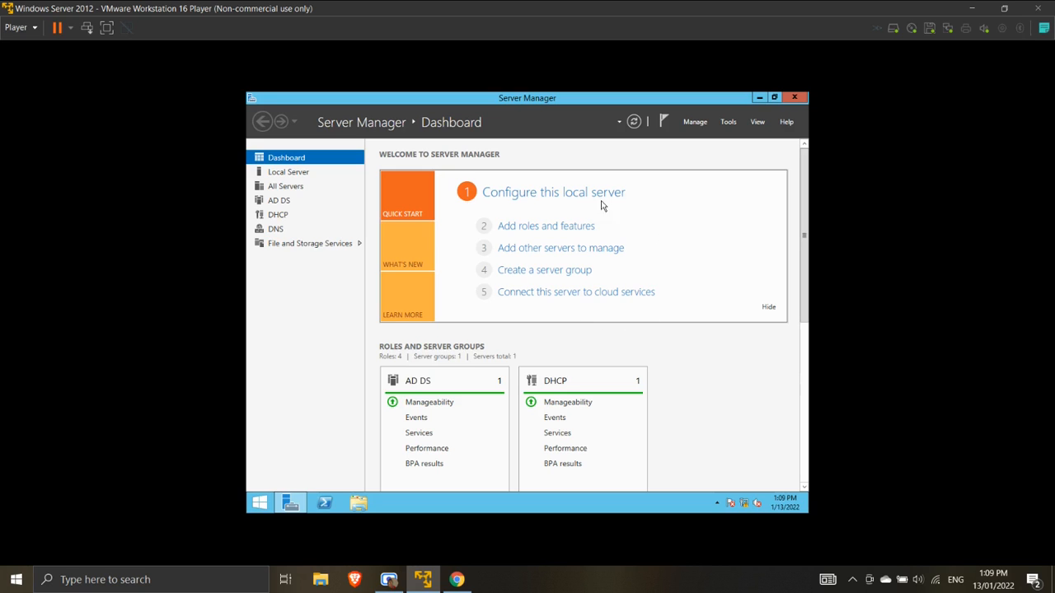
- Begin adding roles and features as a role-based or feature-based installation on the server Panda-Server.server2012.com
left_click(544, 225)
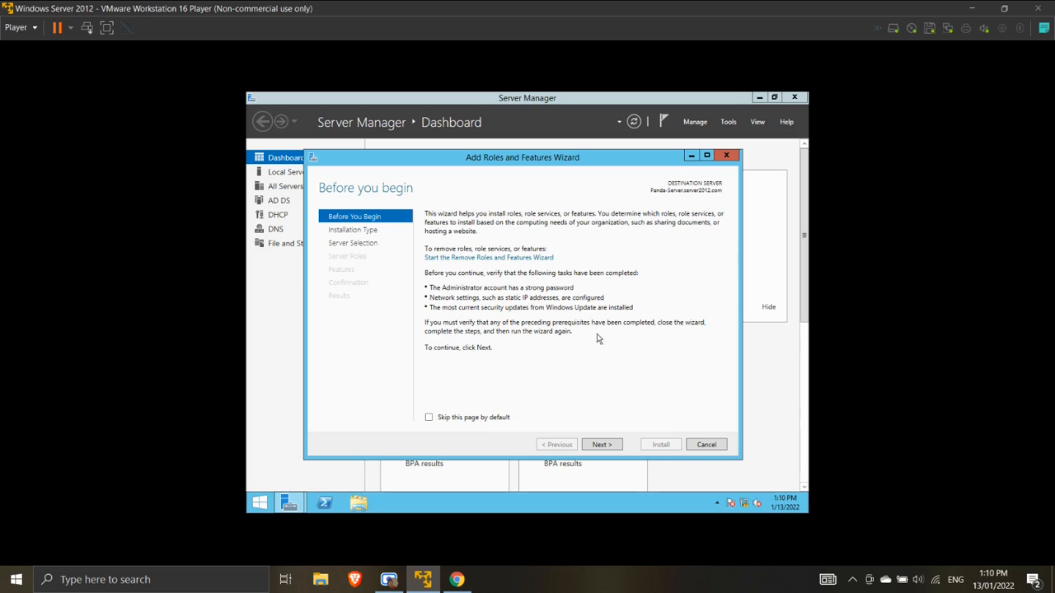
left_click(593, 449)
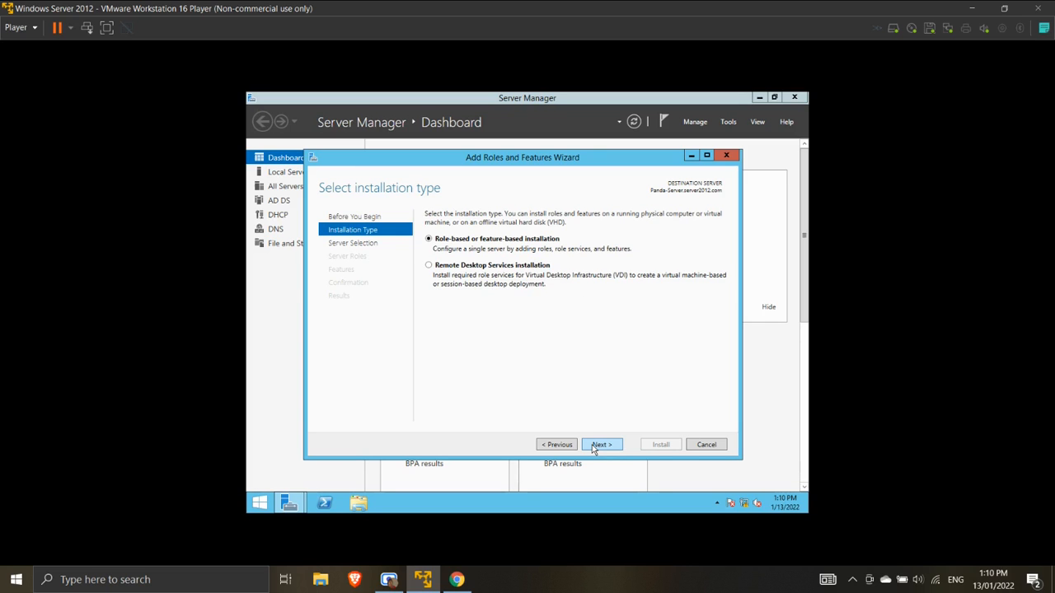
left_click(594, 449)
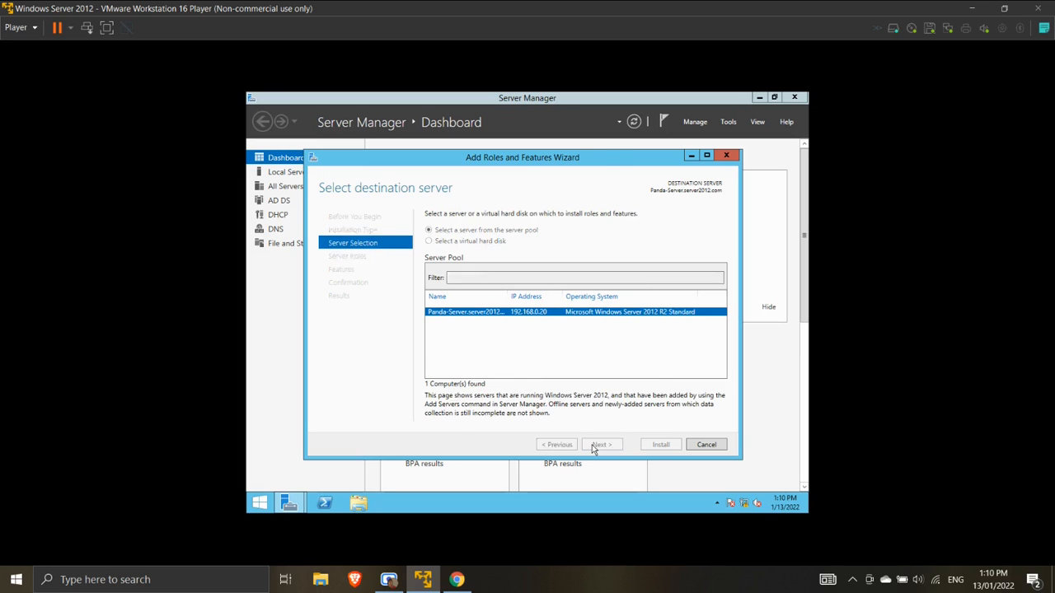
left_click(600, 445)
- Select the Windows Deployment Services server role and add its required management tools
scroll(503, 358, "down", 2)
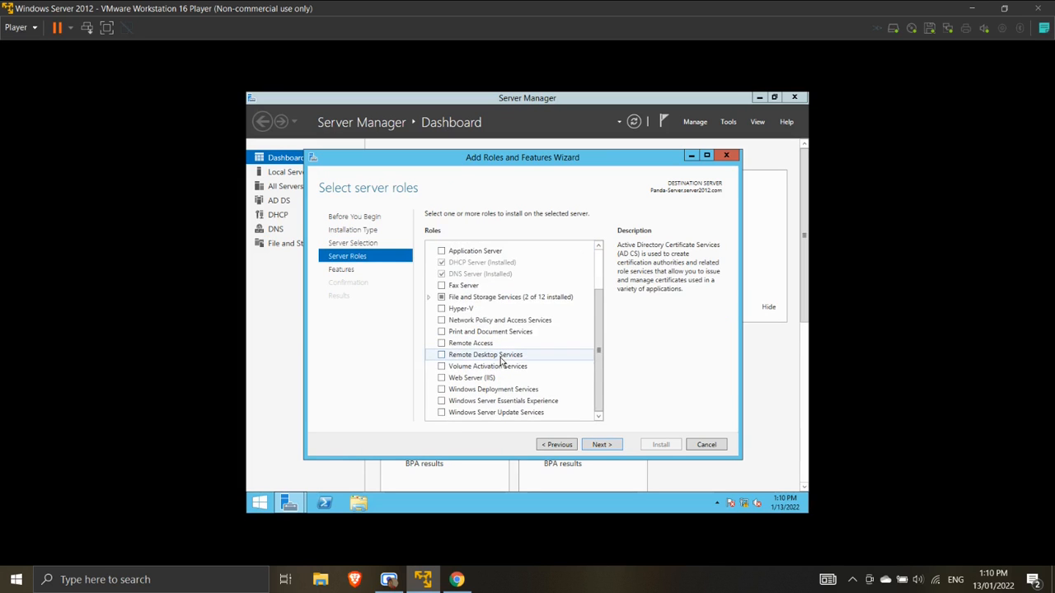
left_click(494, 390)
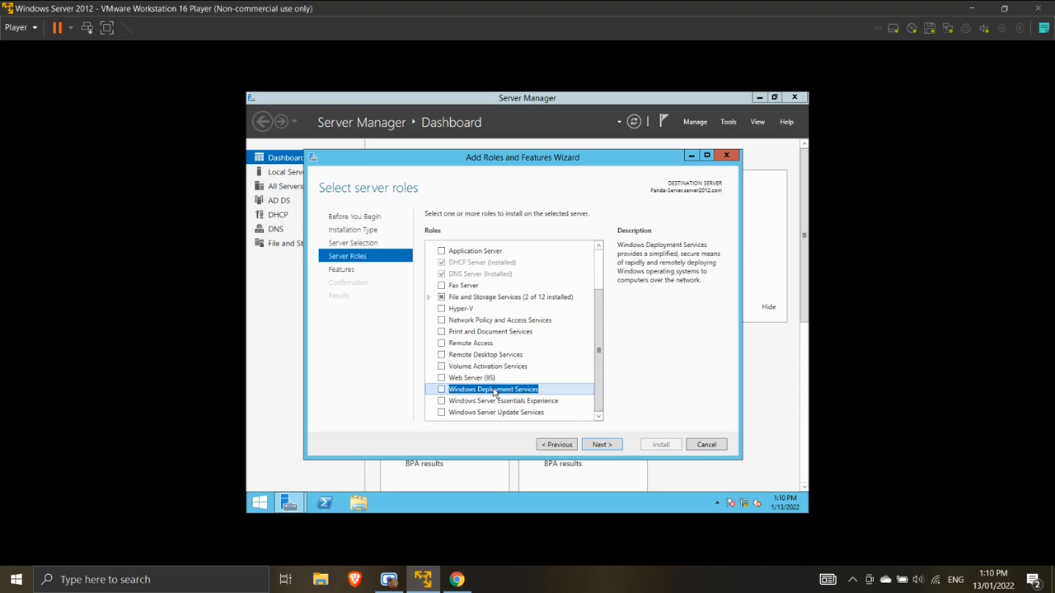
left_click(441, 390)
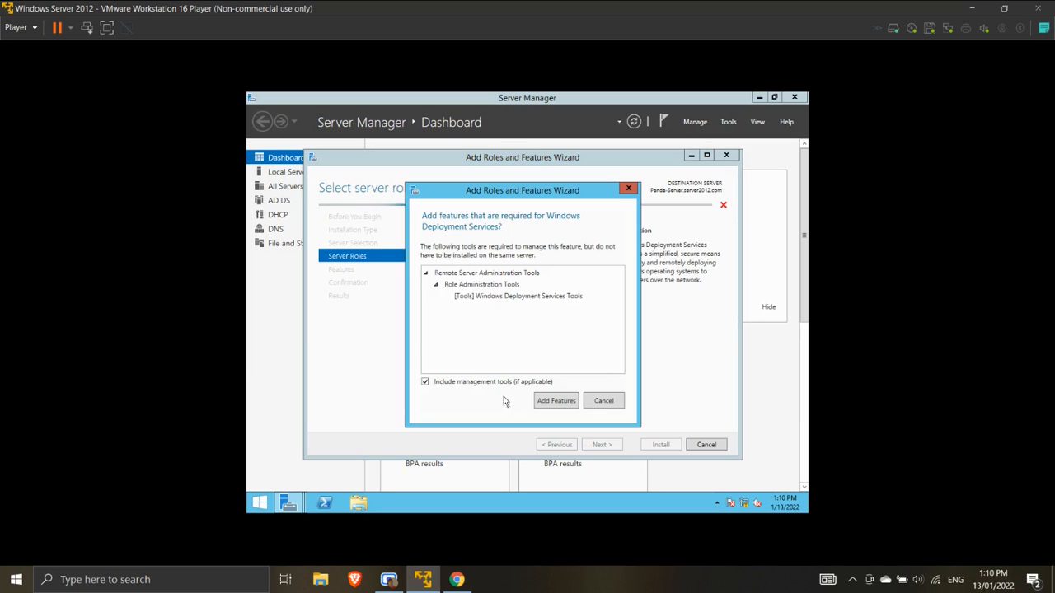
left_click(557, 404)
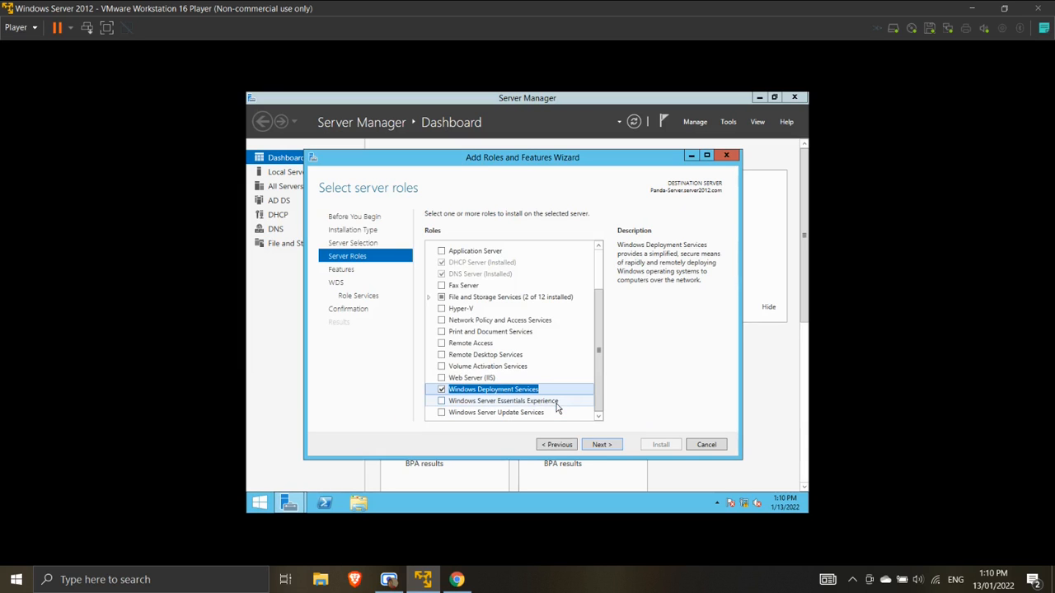
left_click(607, 445)
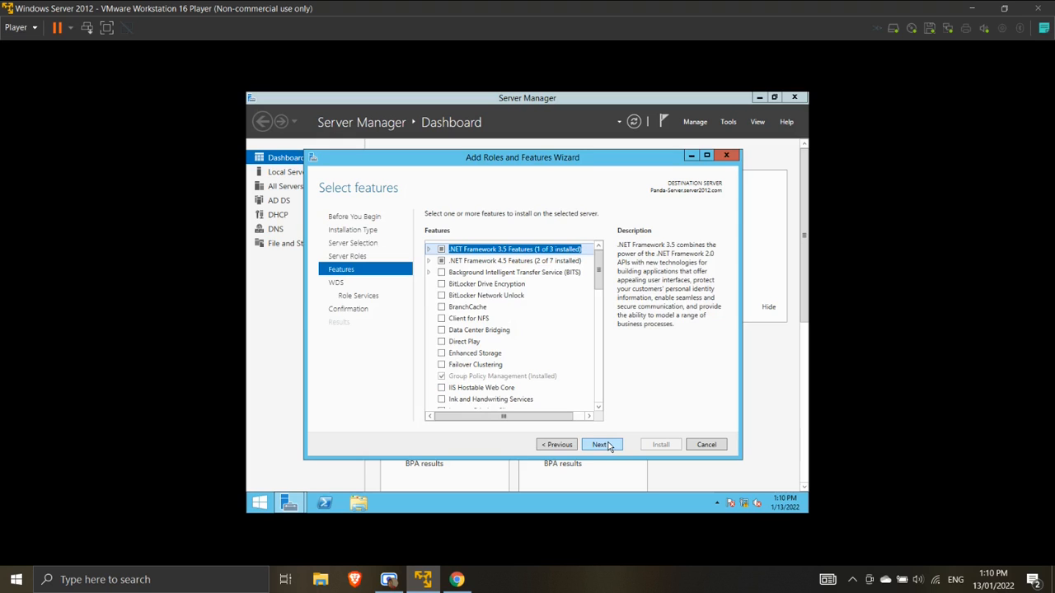
- Keep the default features and accept the Deployment Server and Transport Server role services
left_click(607, 445)
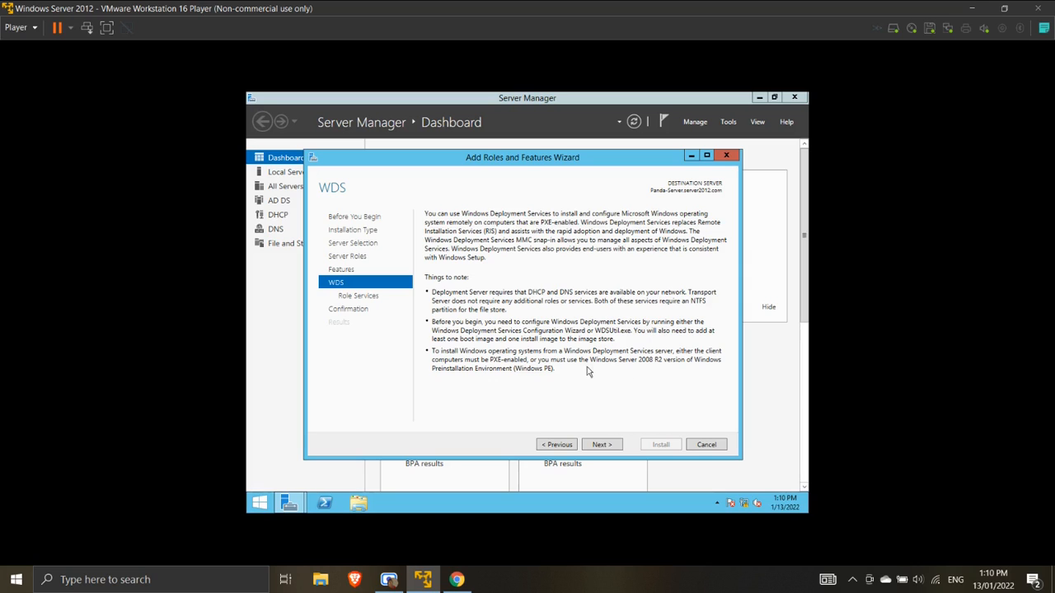
left_click(610, 446)
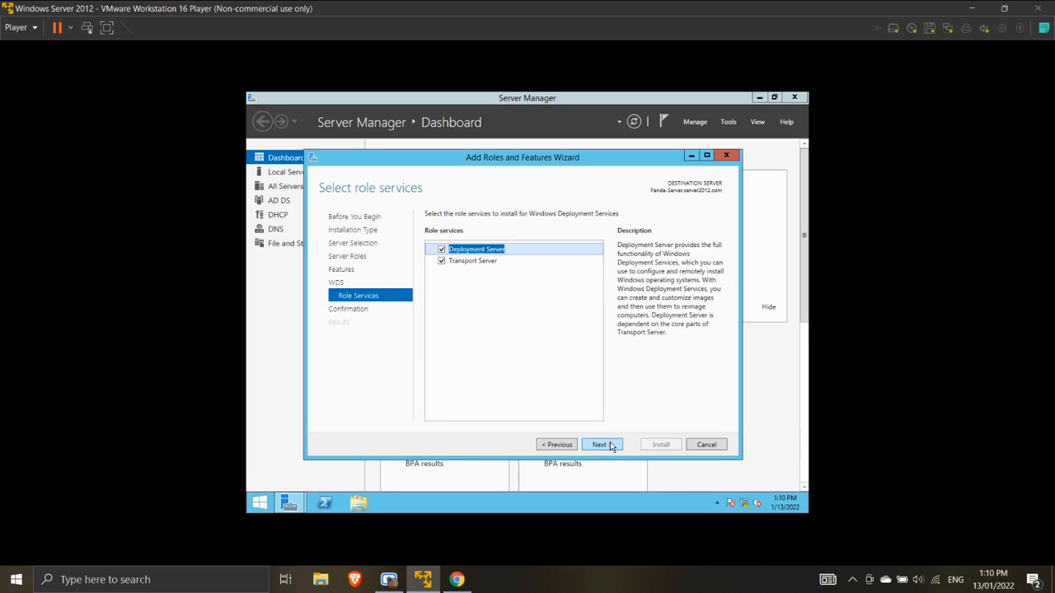
left_click(610, 445)
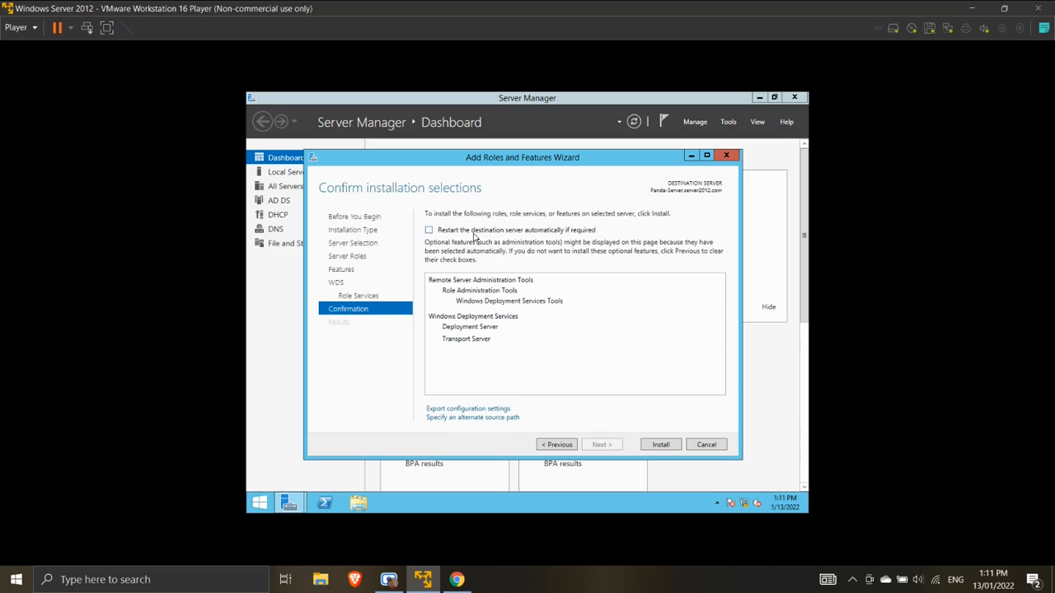
- Allow the destination server to restart automatically if required, install the selected role, and close the wizard
left_click(474, 234)
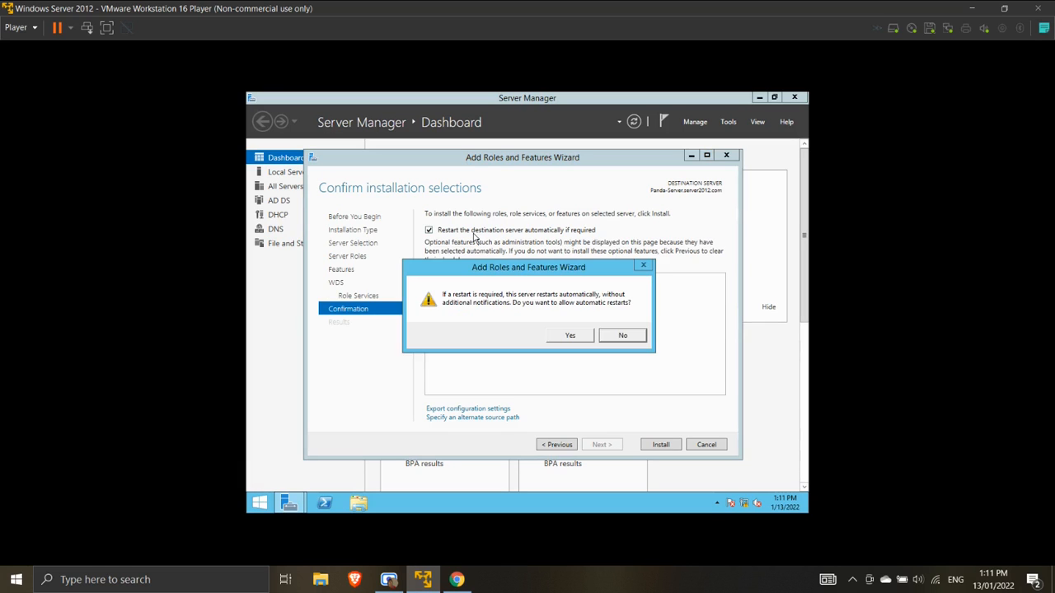
left_click(564, 335)
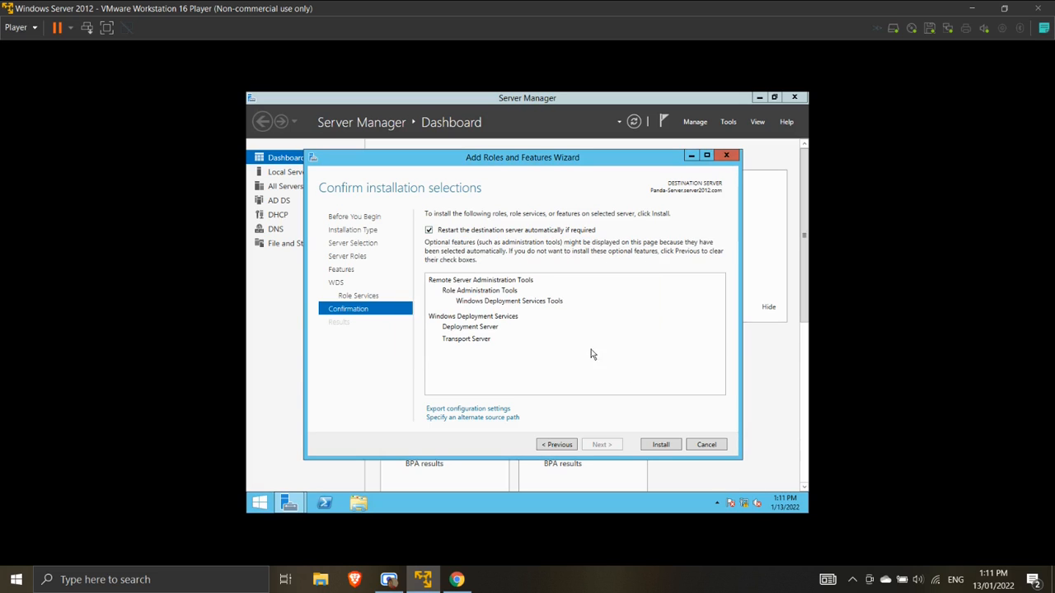
left_click(660, 445)
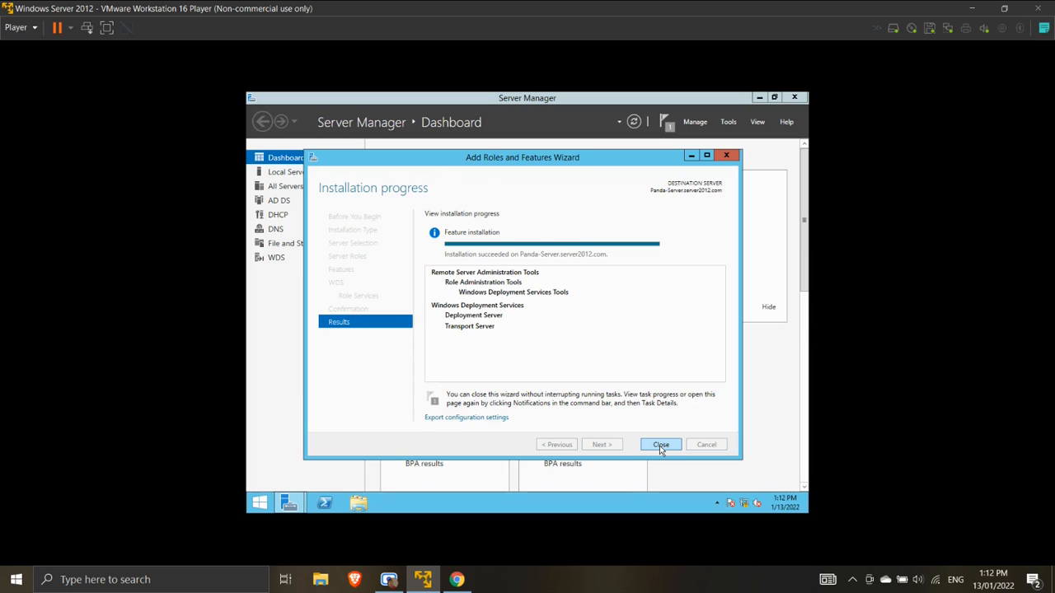
left_click(660, 445)
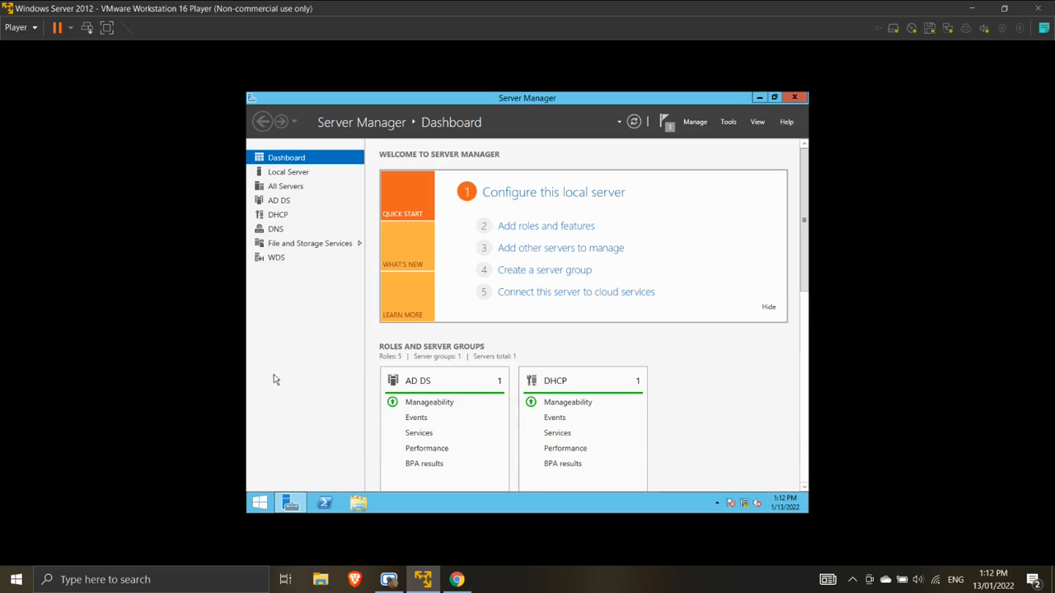
- View the WDS role's server page and open the Windows Deployment Services console
left_click(275, 258)
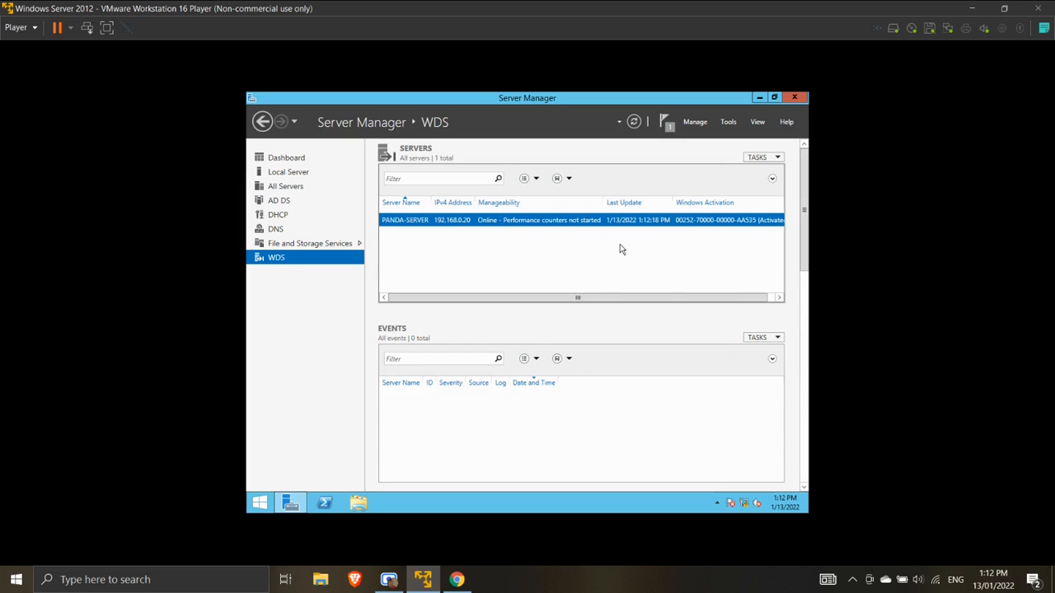
left_click(727, 123)
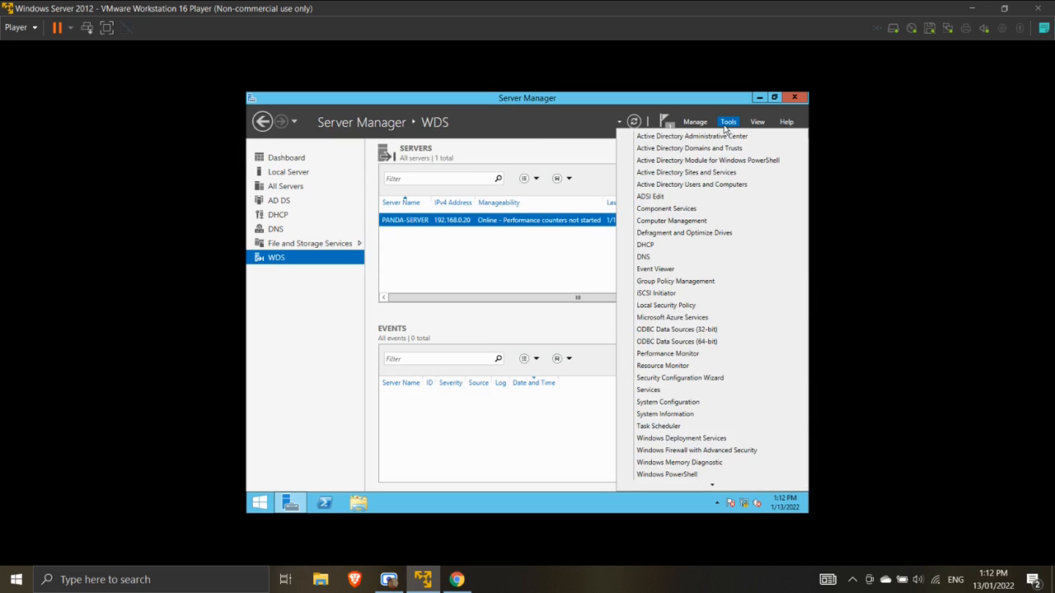
left_click(668, 442)
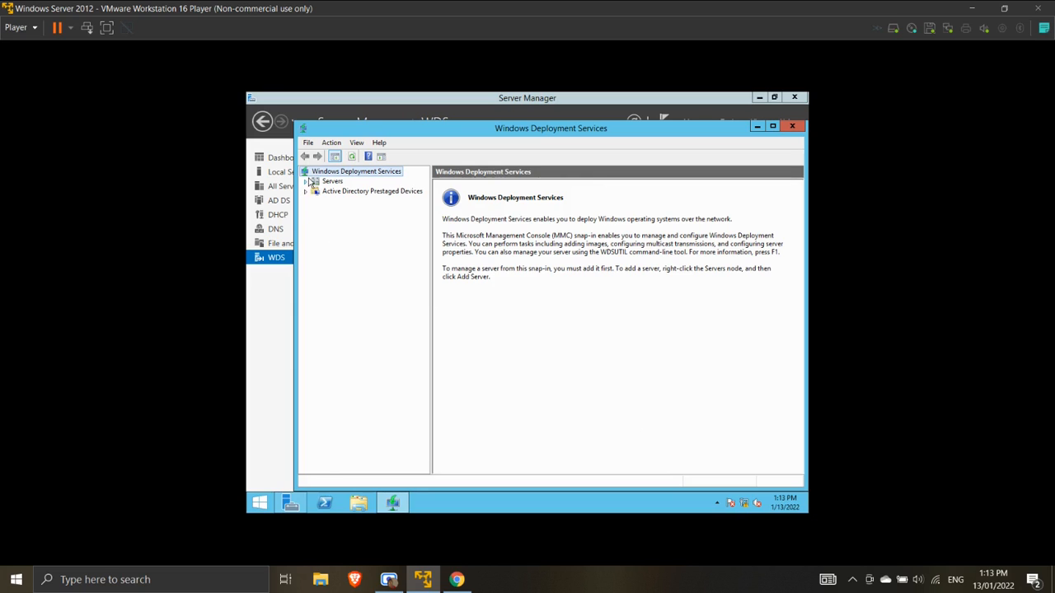
- Start configuring Panda-Server.server2012.com for deployment services with the Integrated with Active Directory option
left_click(305, 181)
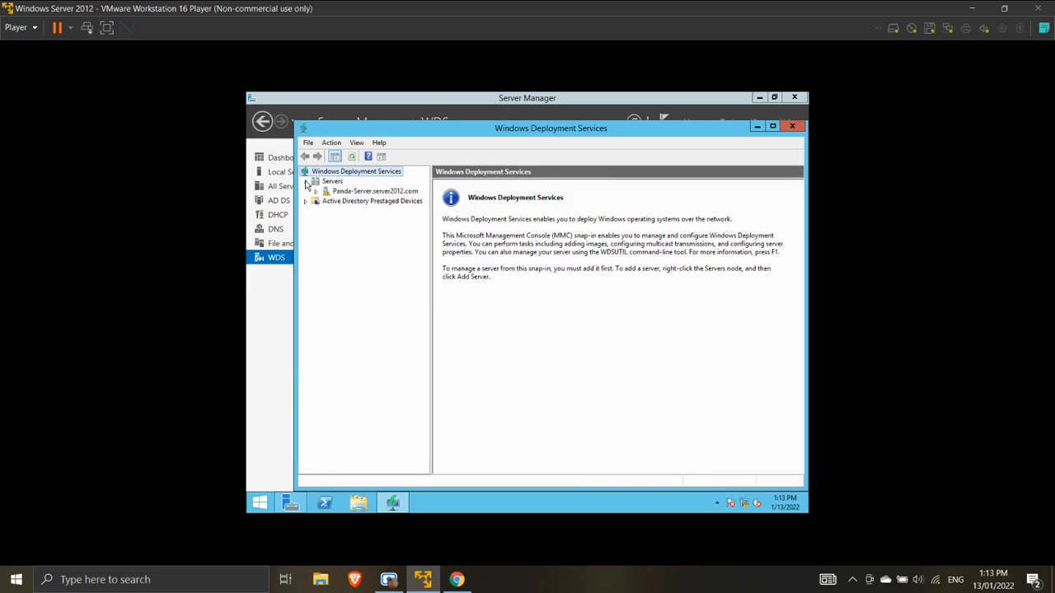
left_click(355, 194)
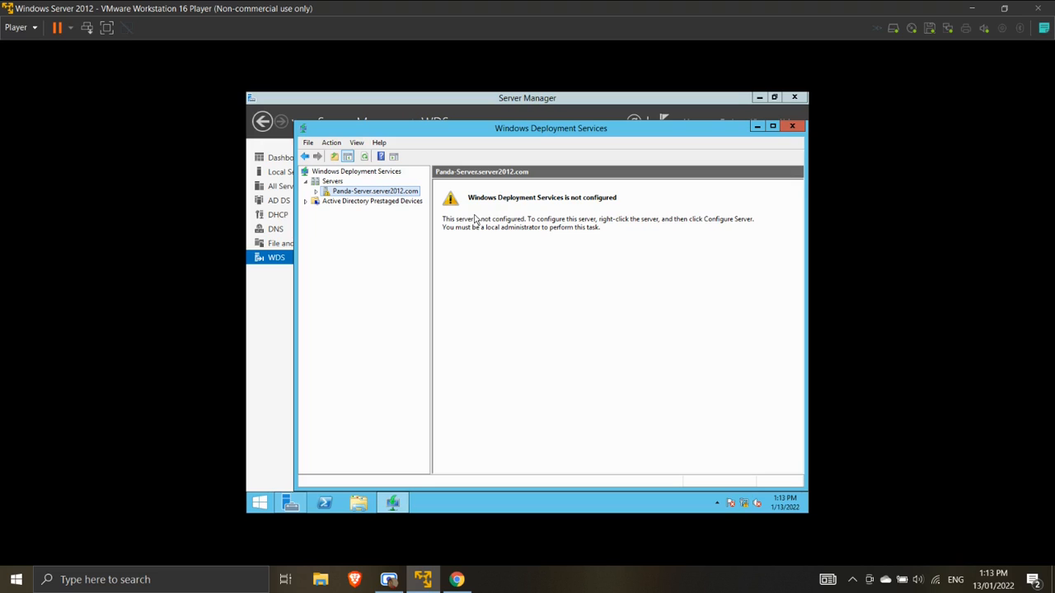
right_click(401, 194)
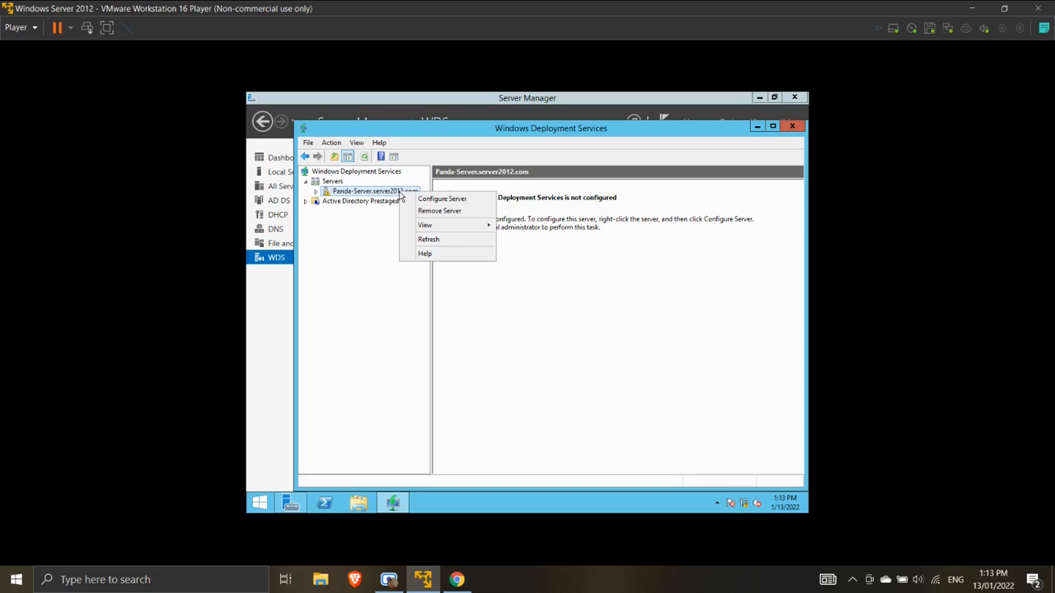
left_click(422, 200)
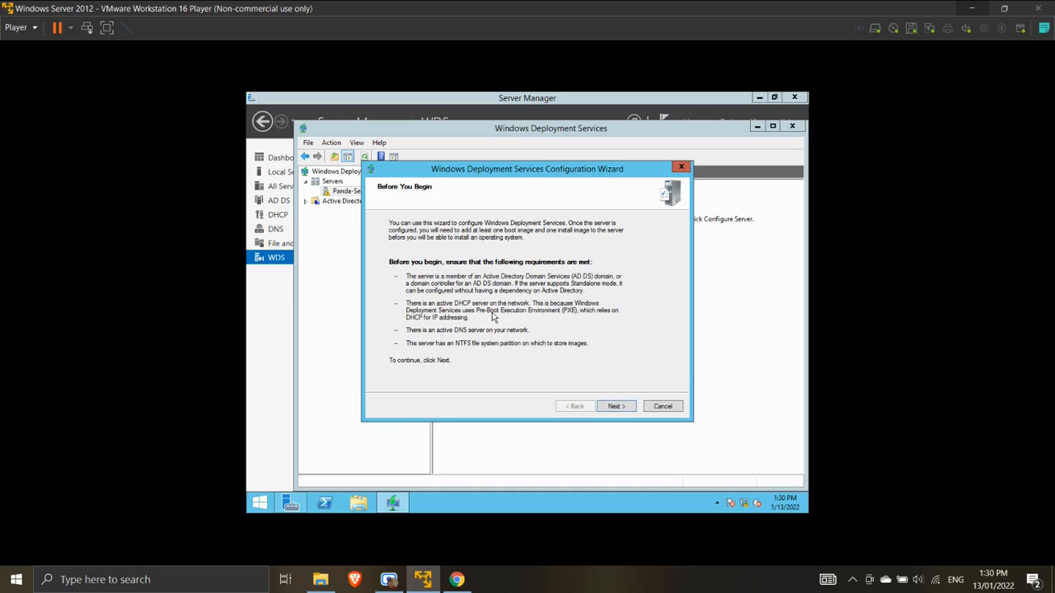
left_click(607, 405)
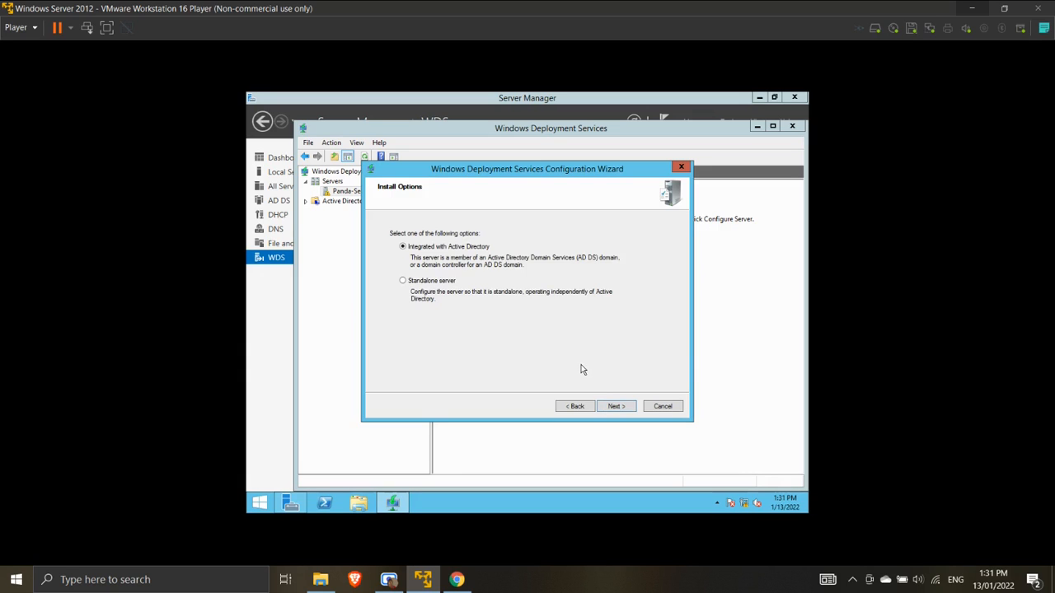
left_click(614, 408)
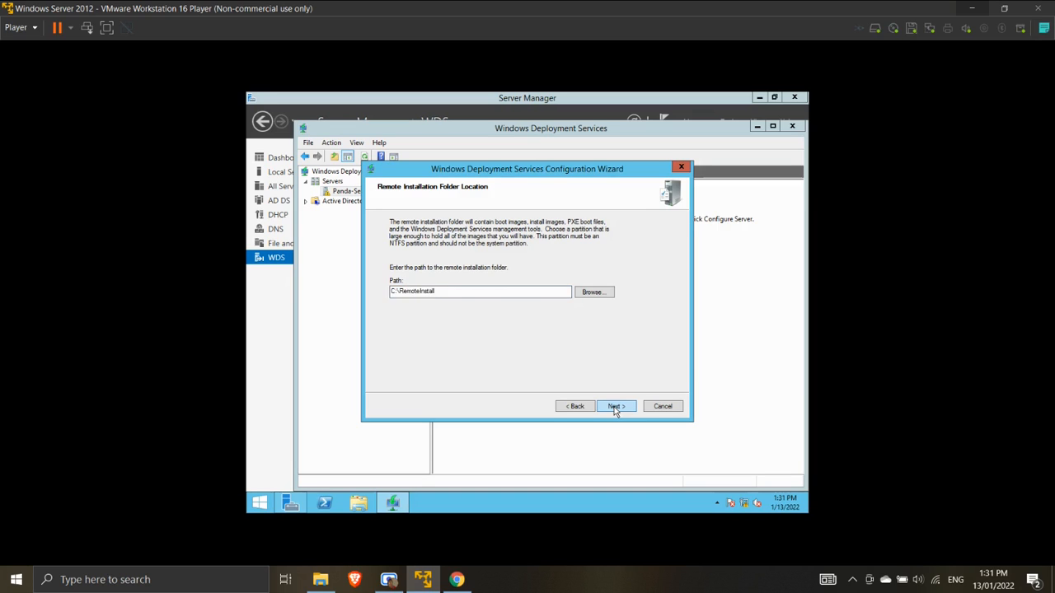
- Accept C:\RemoteInstall on the system volume as the remote installation folder and keep both Proxy DHCP options enabled
left_click(614, 407)
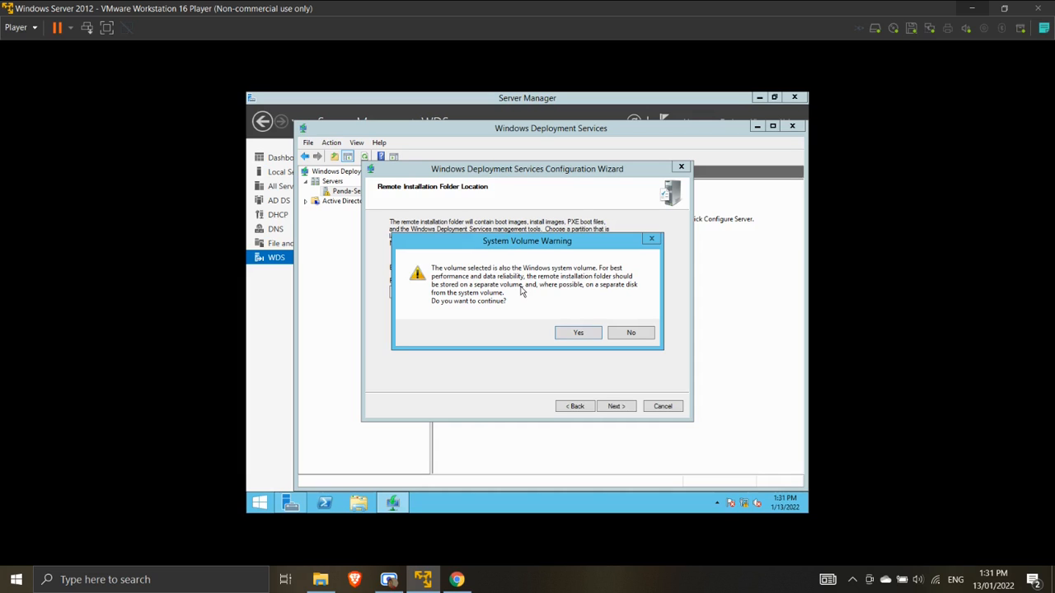
left_click(577, 333)
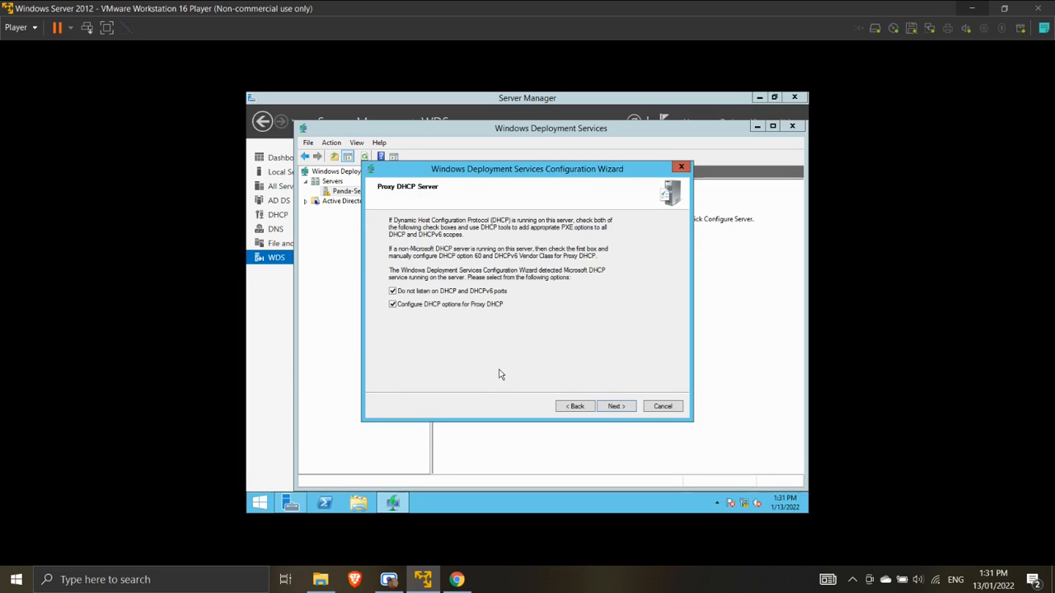
left_click(616, 406)
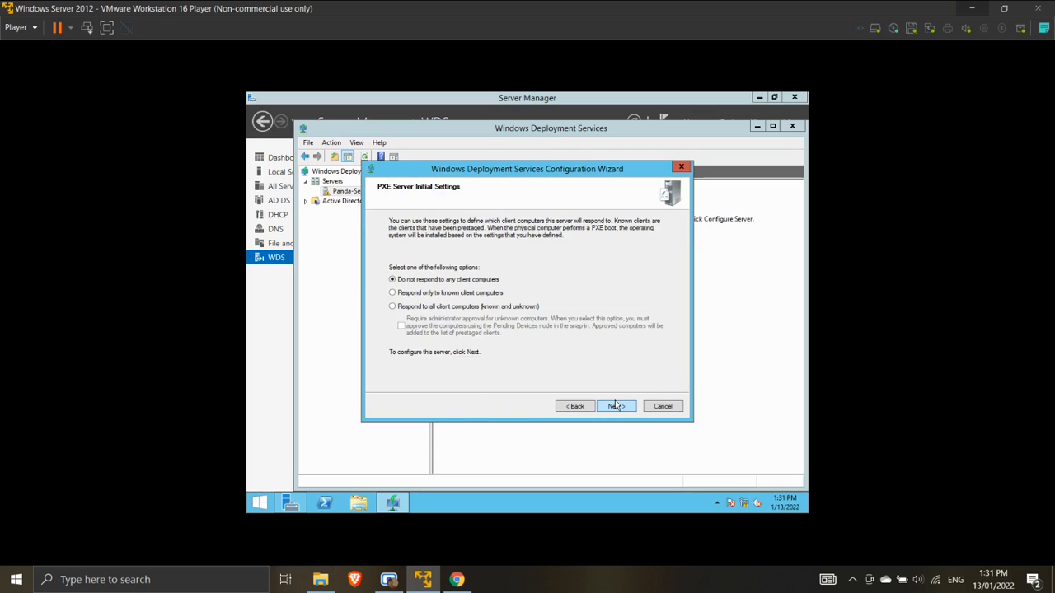
- Set the PXE server to respond to all client computers, require administrator approval for unknown ones, and finish the configuration
left_click(431, 309)
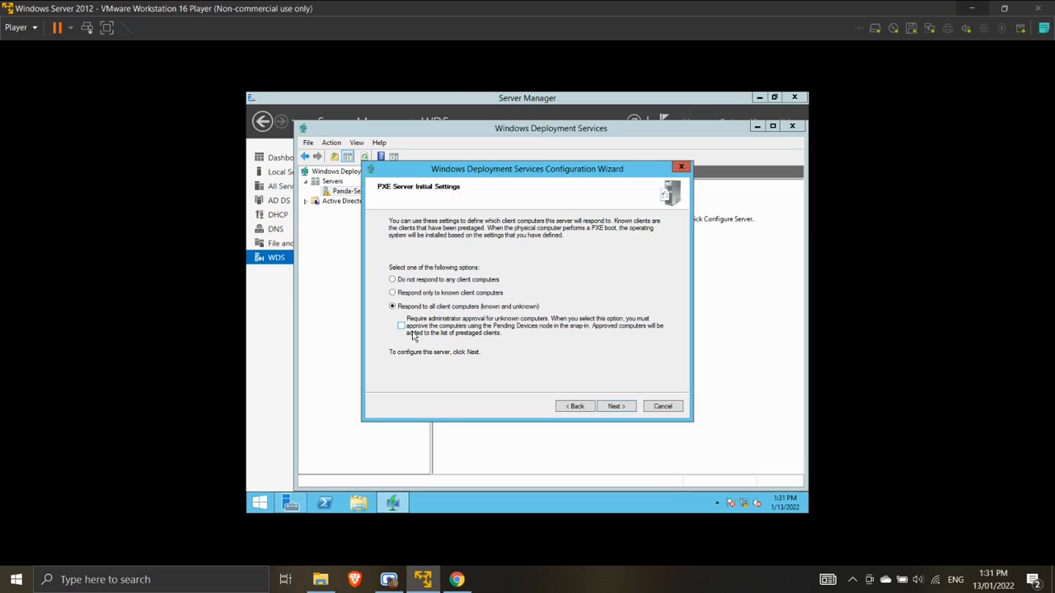
left_click(419, 331)
left_click(616, 408)
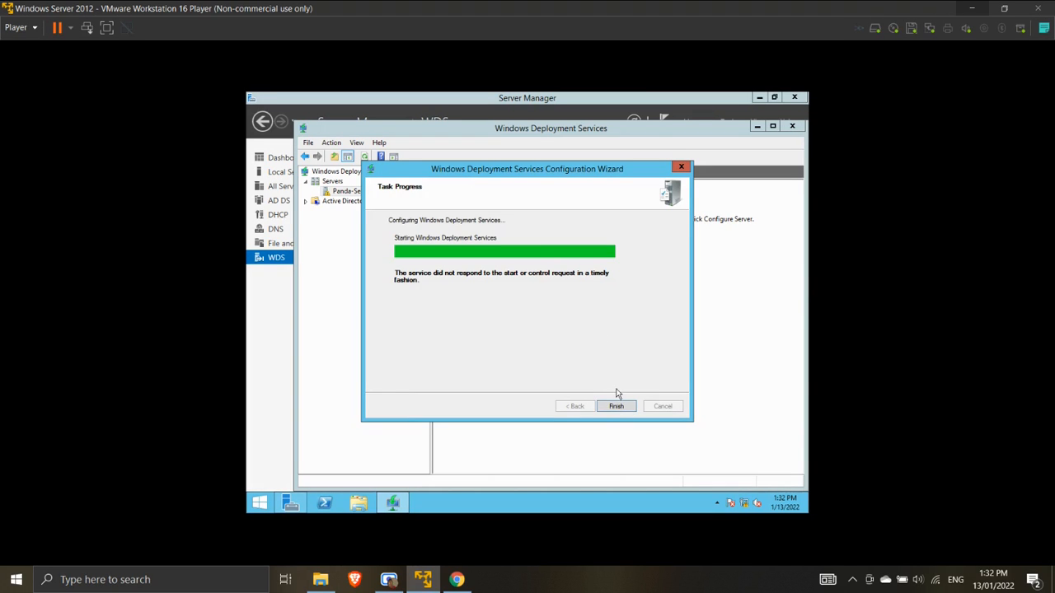
left_click(610, 405)
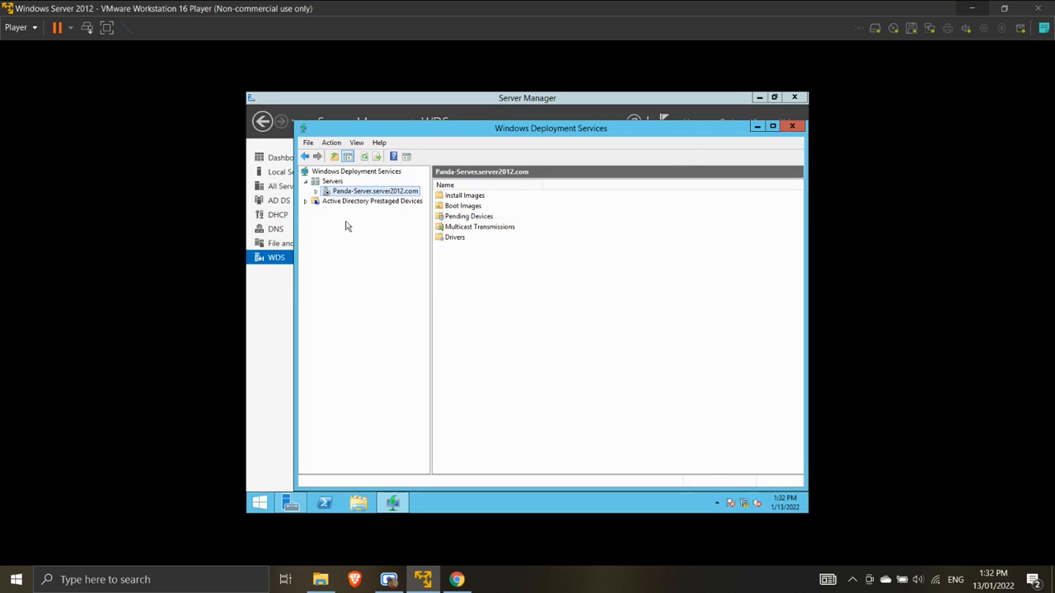
- Start adding an install image to the server in a new image group named "Windows 8.1 Group"
left_click(315, 192)
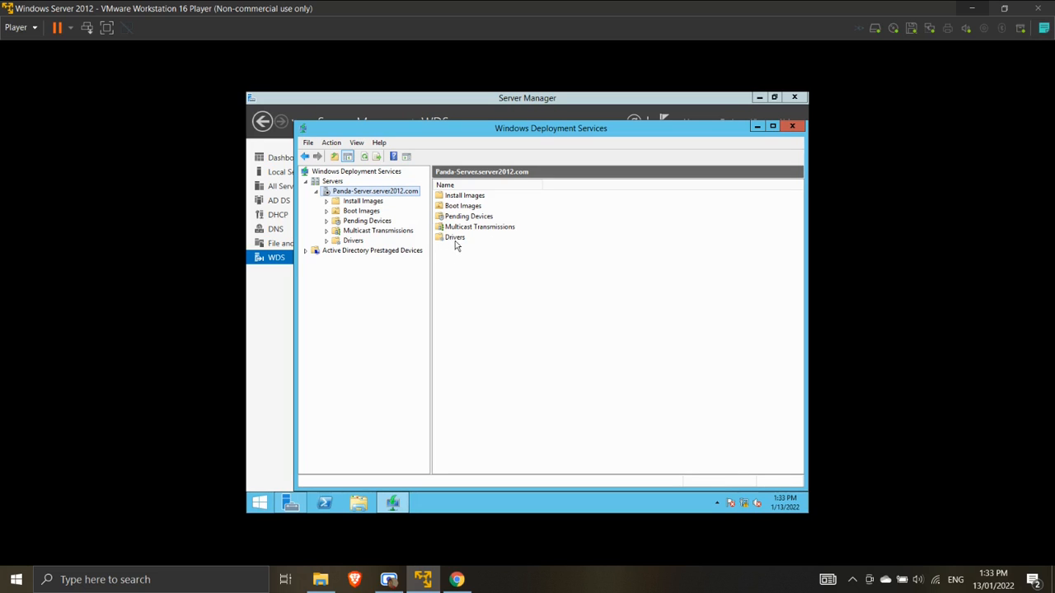
right_click(351, 203)
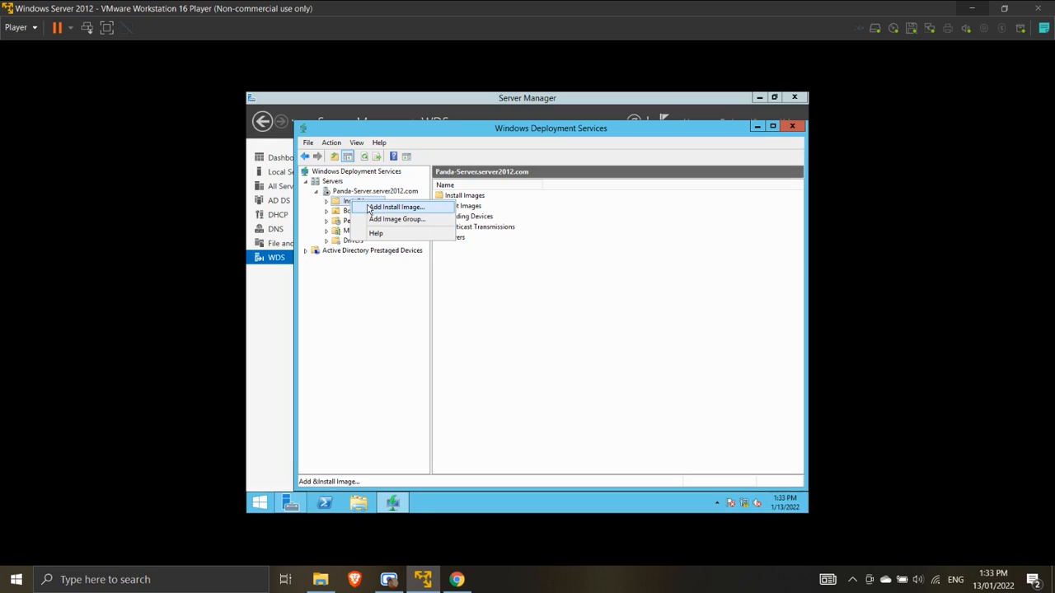
left_click(370, 209)
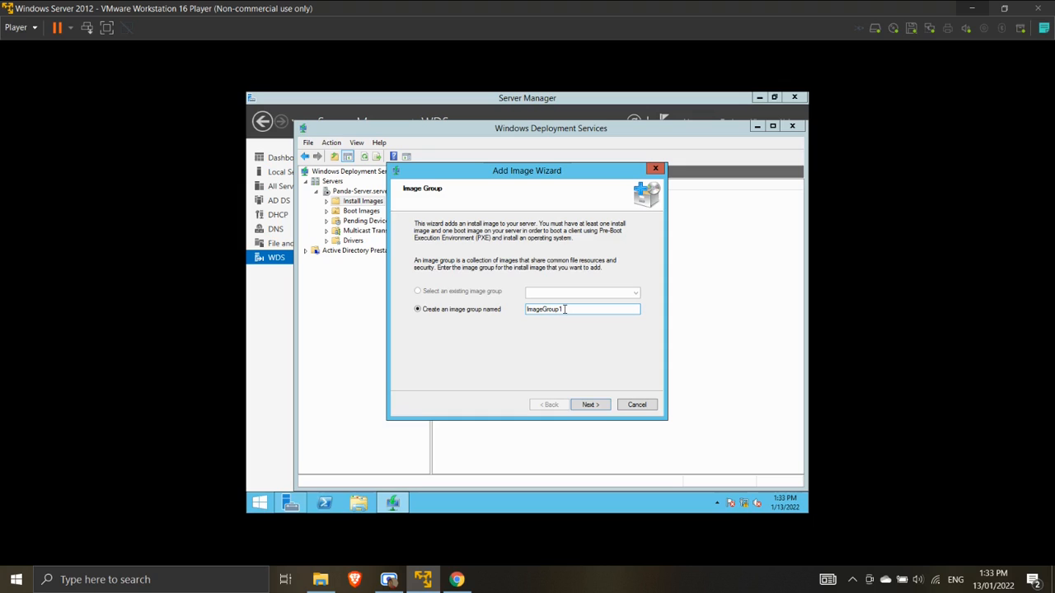
double_click(564, 309)
type("Windows 8.1 Group")
left_click(590, 405)
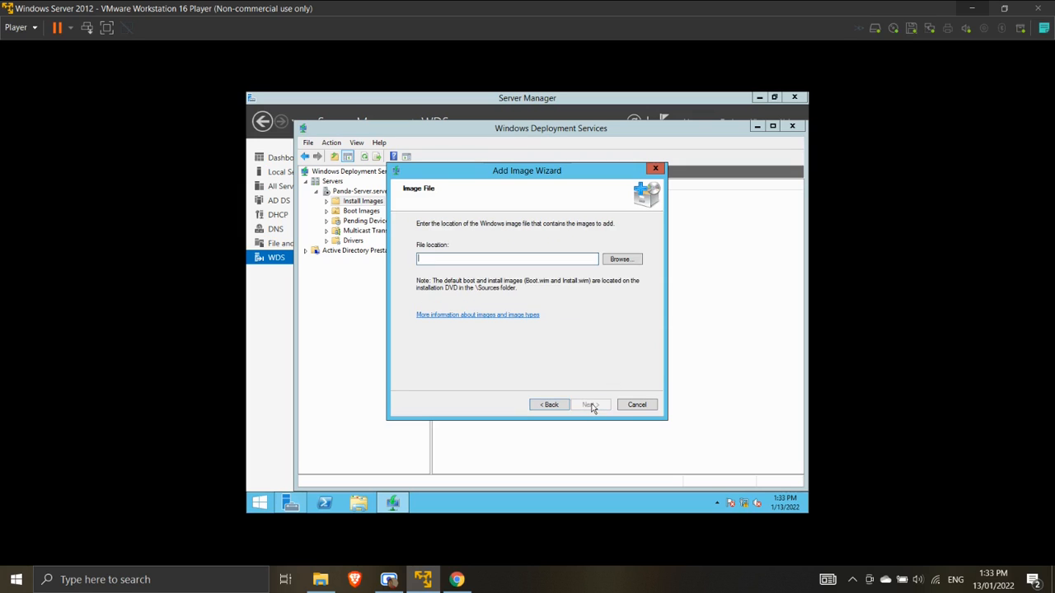
- Choose install.wim from the sources folder of DVD drive D: as the install image file
left_click(621, 263)
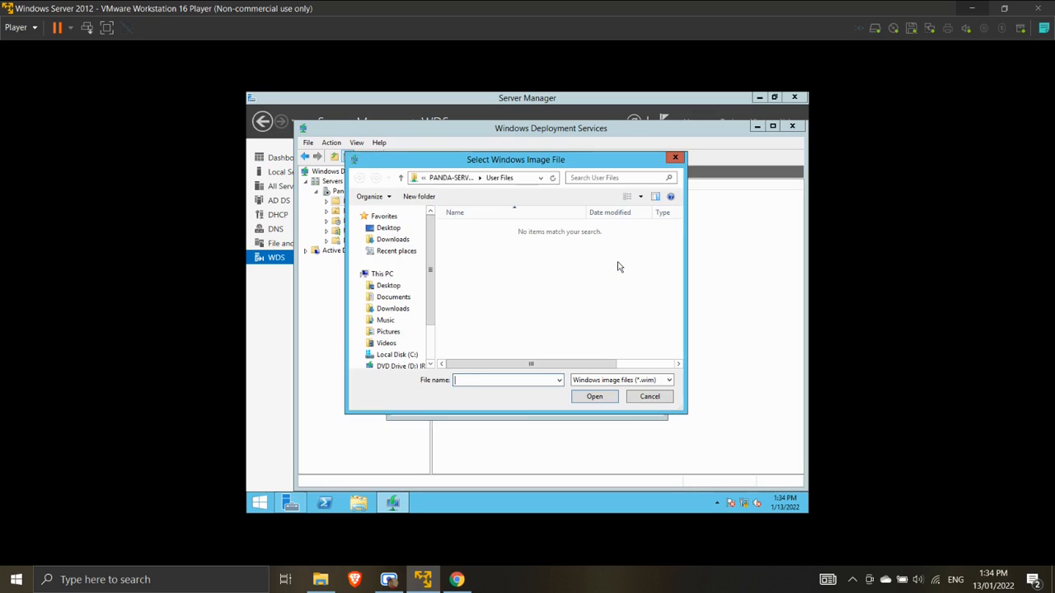
left_click(393, 367)
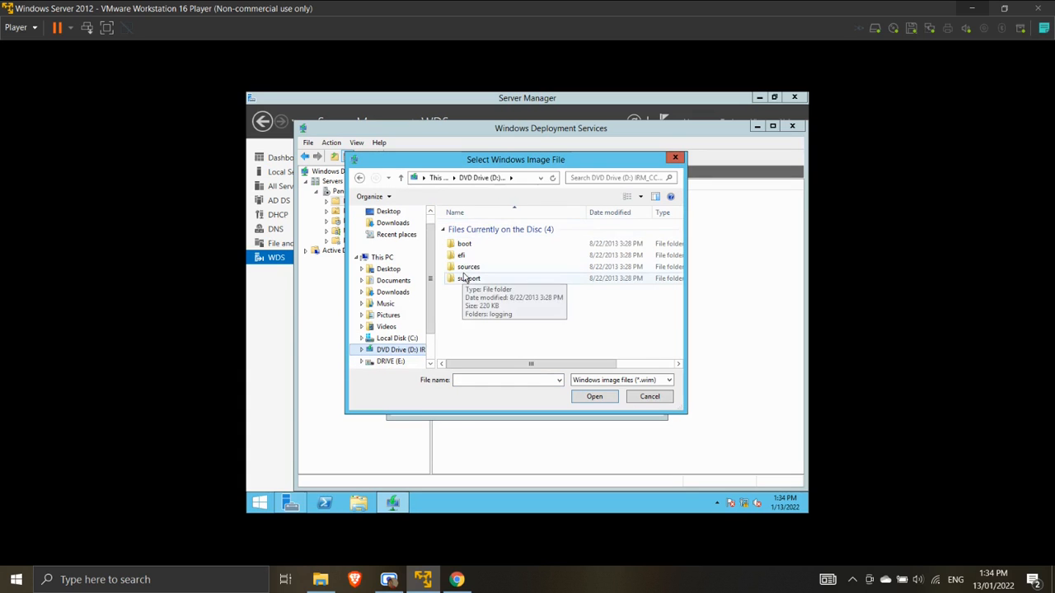
double_click(469, 267)
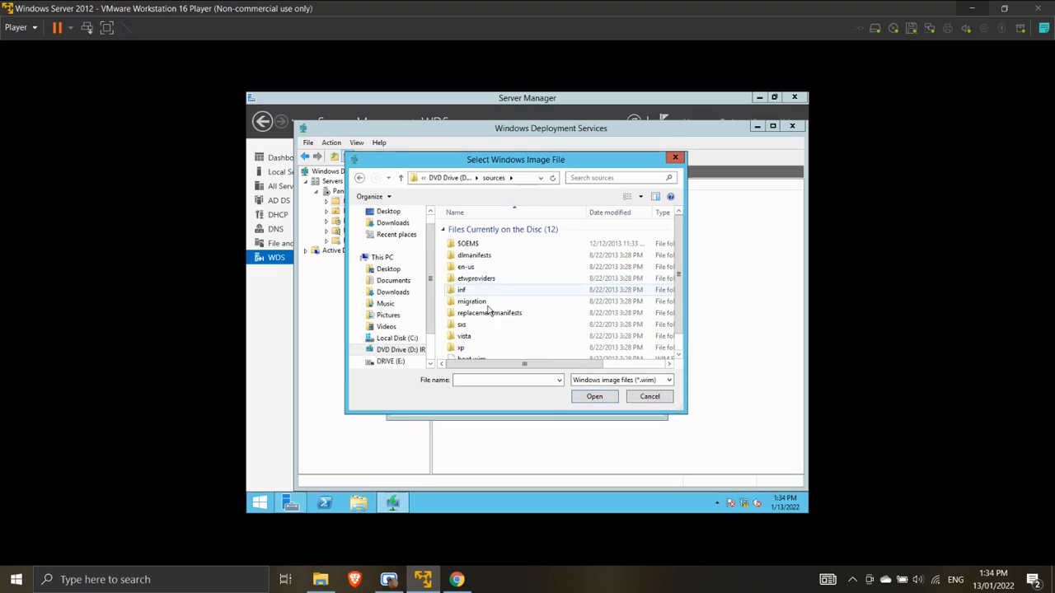
scroll(495, 317, "down", 1)
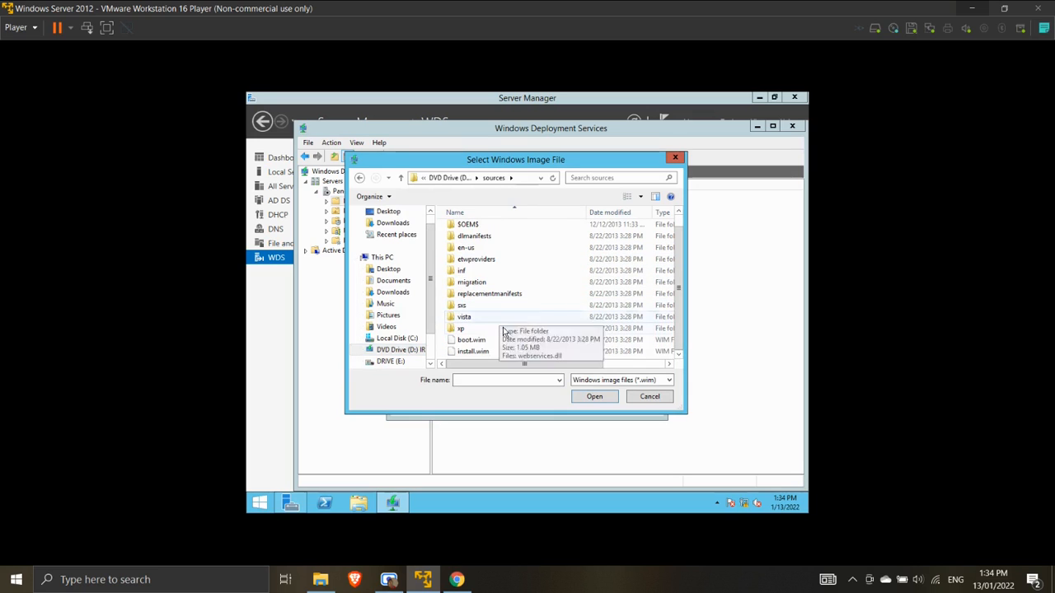
left_click(467, 352)
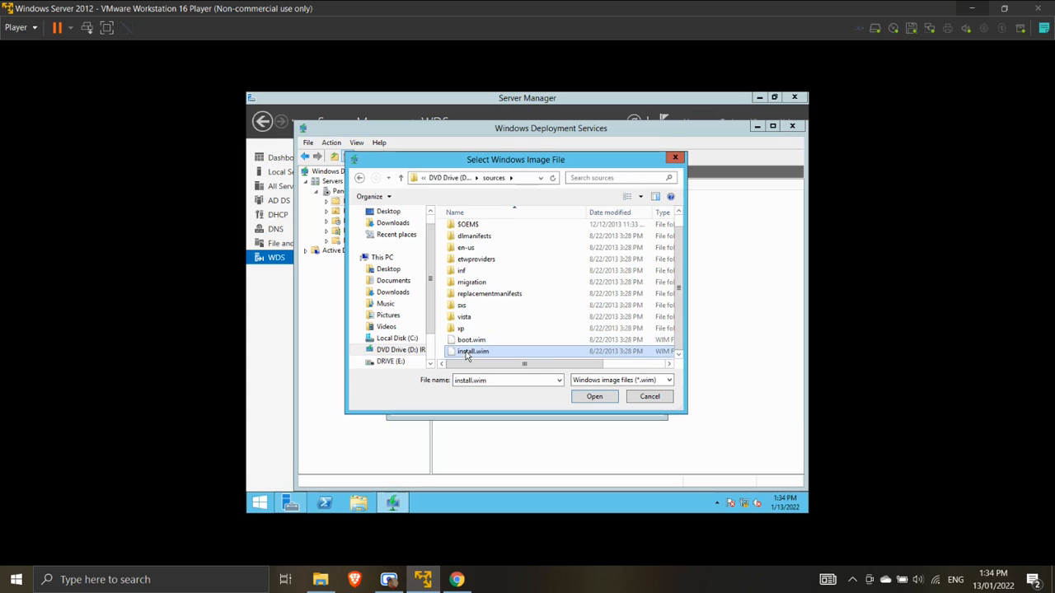
left_click(594, 397)
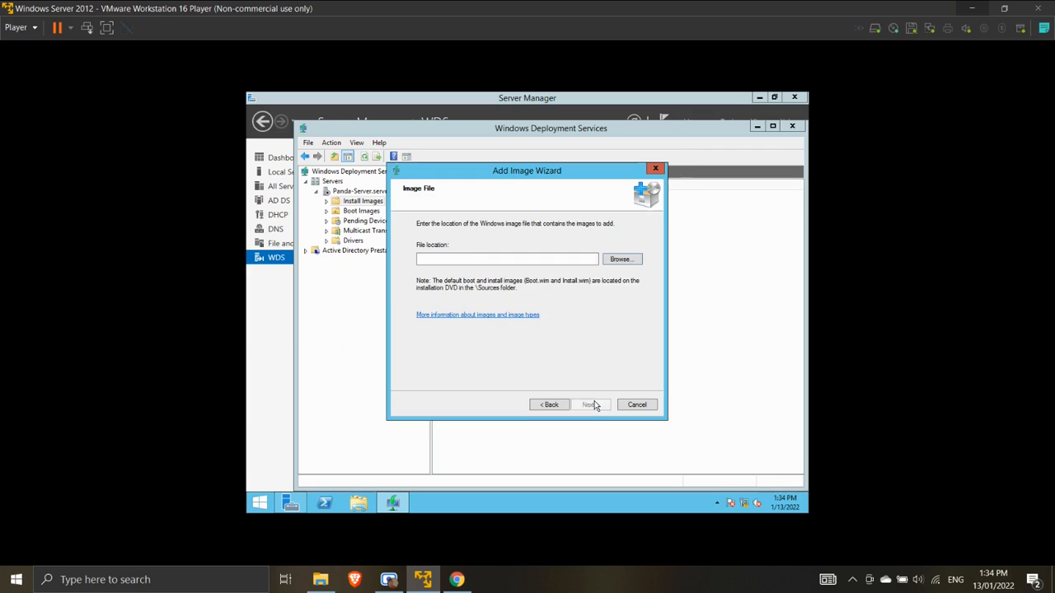
- Add both the Windows 8.1 Pro and Windows 8.1 images with default names and descriptions, and widen the Image Name column
left_click(588, 404)
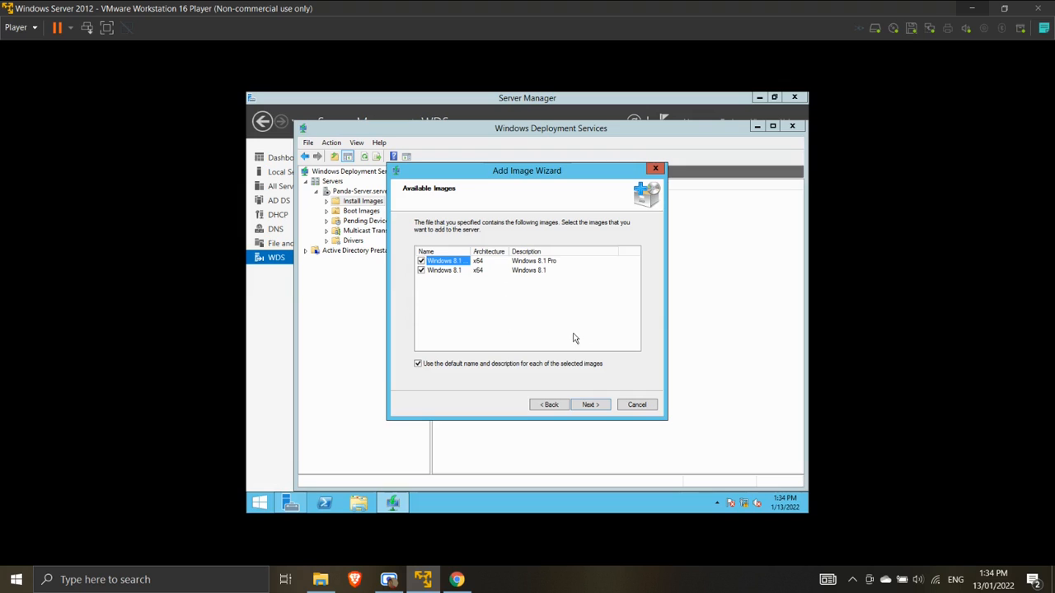
left_click(593, 404)
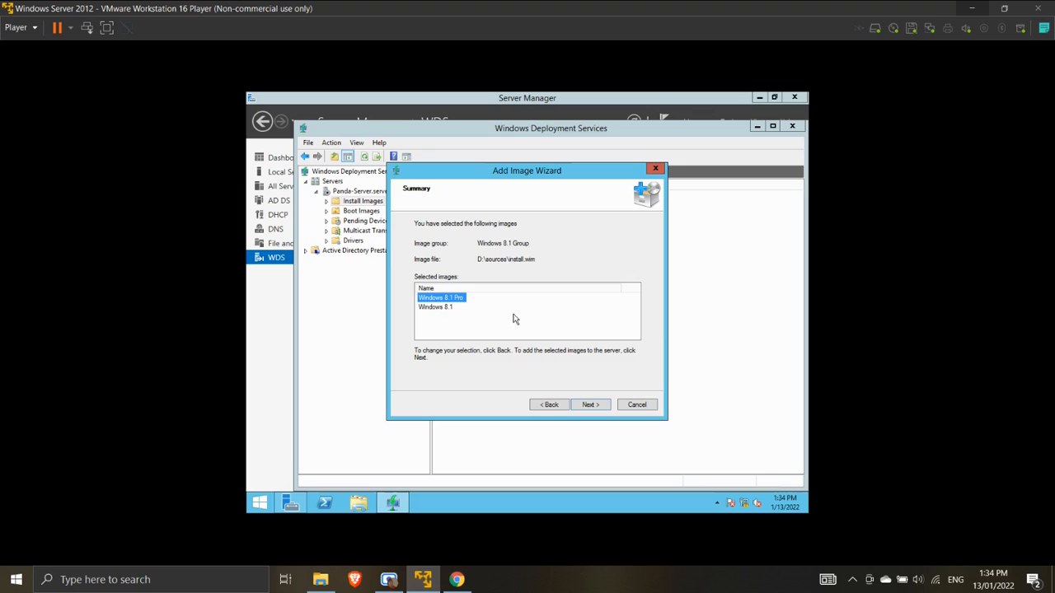
left_click(590, 405)
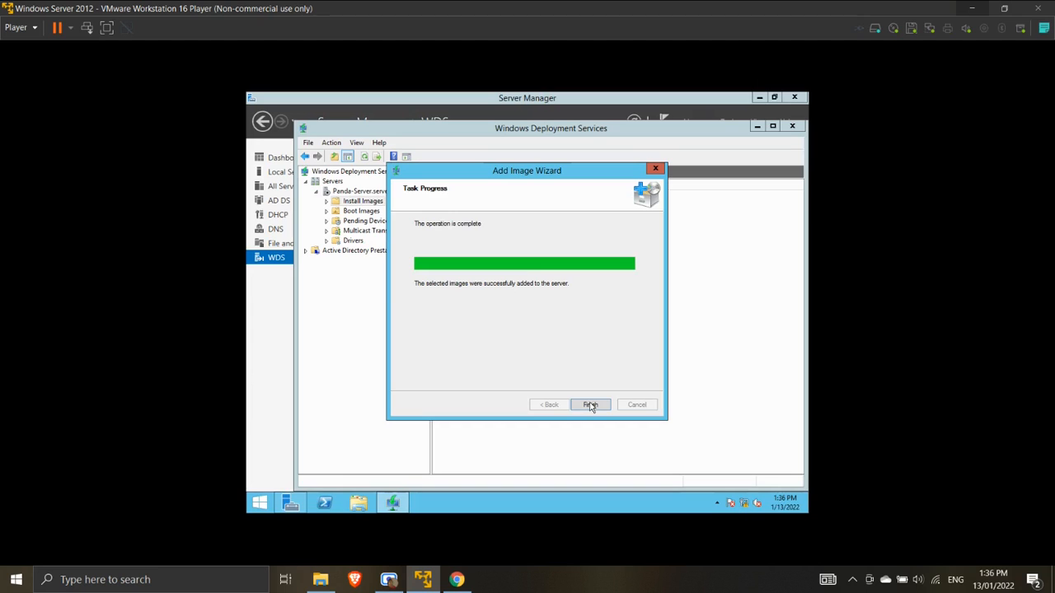
left_click(590, 404)
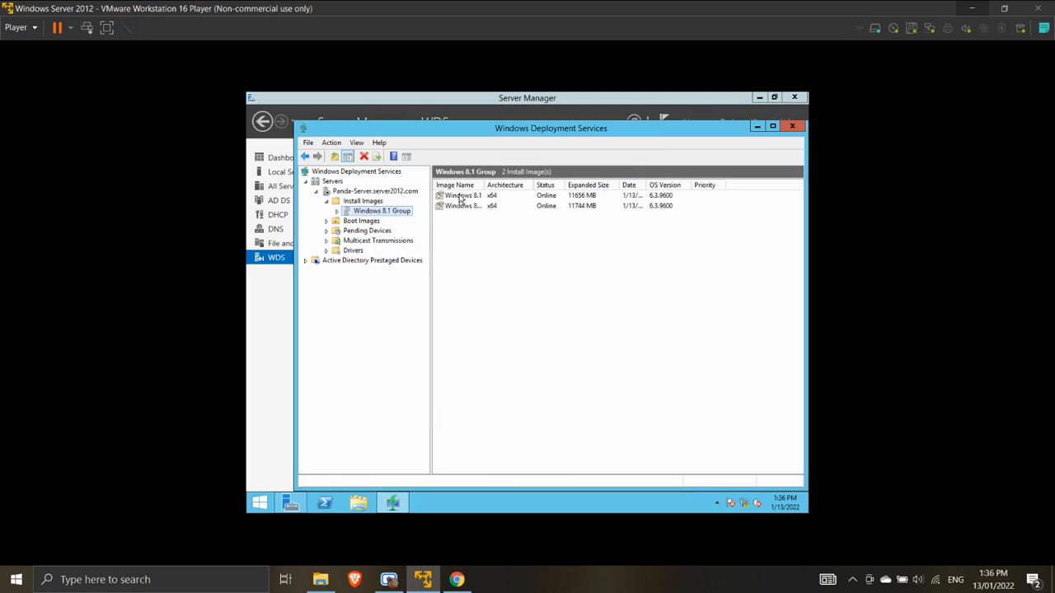
left_click_drag(482, 187, 503, 188)
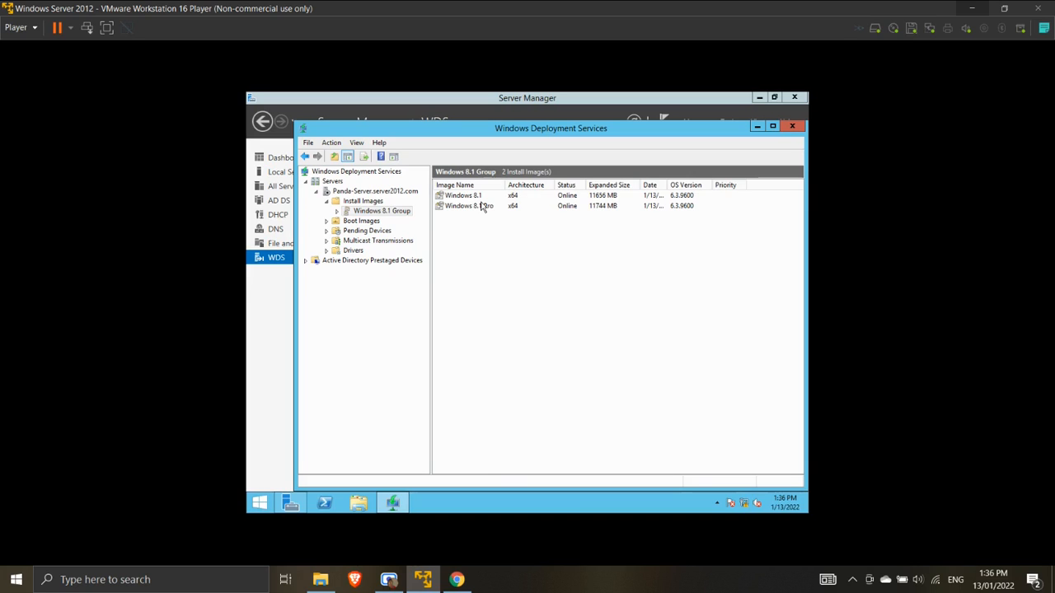
- Start adding a boot image to the server, using D:\sources\boot.wim as the image file
right_click(354, 224)
left_click(386, 231)
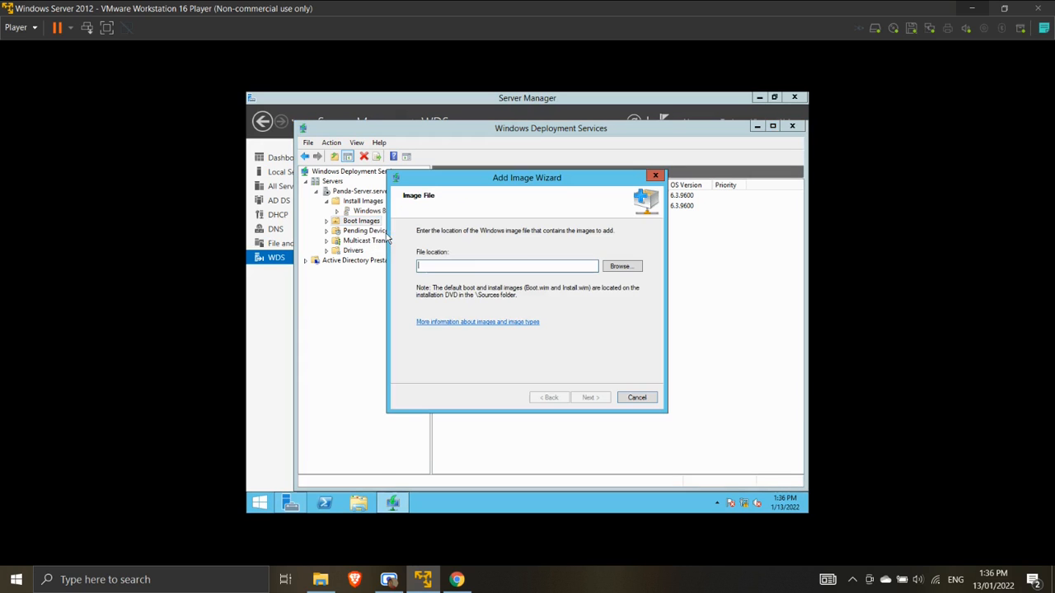
left_click(622, 267)
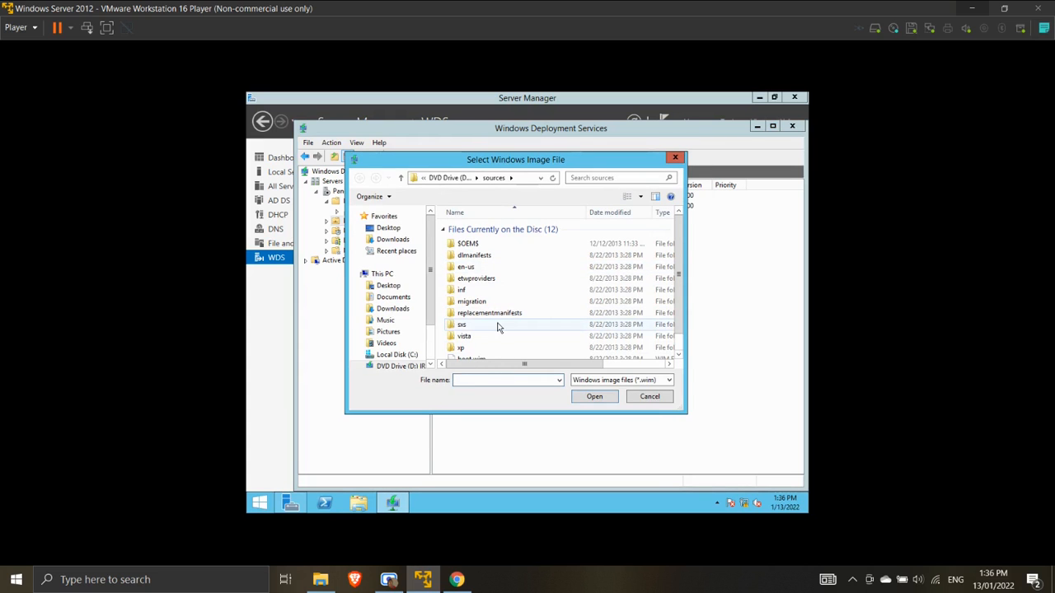
left_click(473, 358)
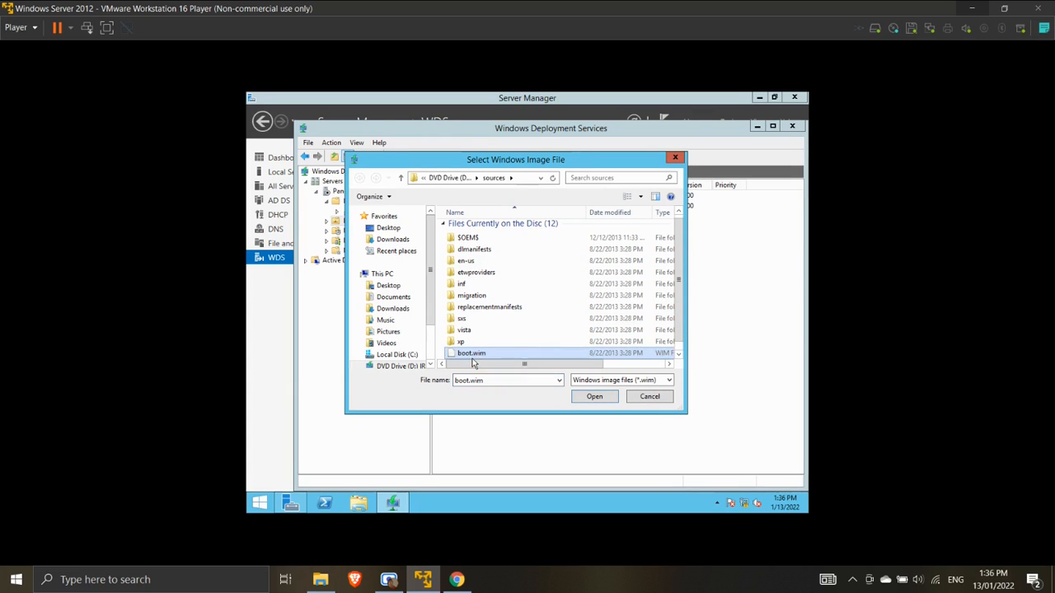
left_click(591, 397)
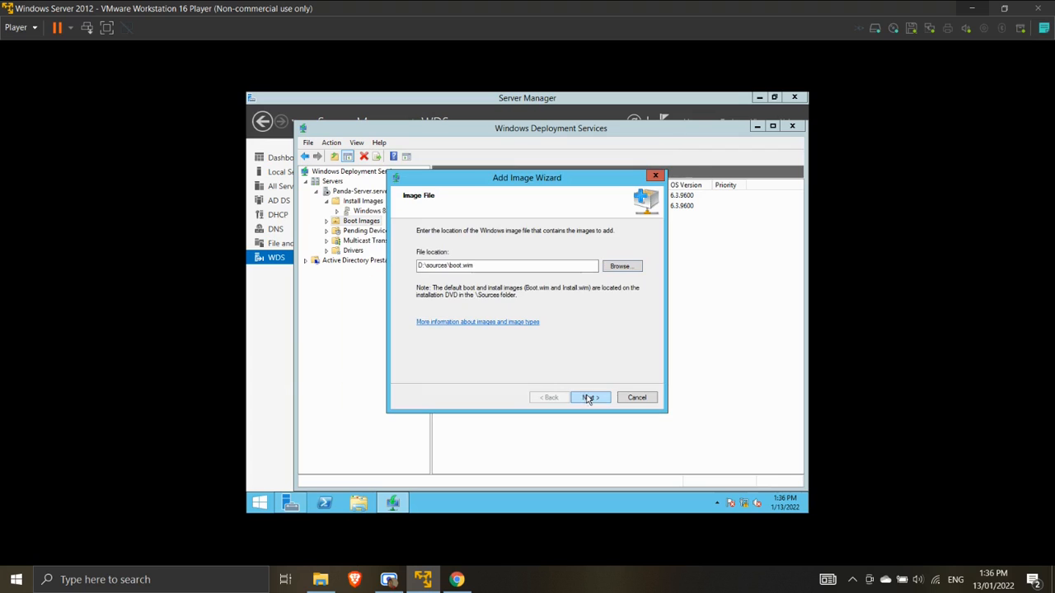
- Keep the image name and description "Microsoft Windows Setup (x64)" and finish adding the boot image
left_click(597, 396)
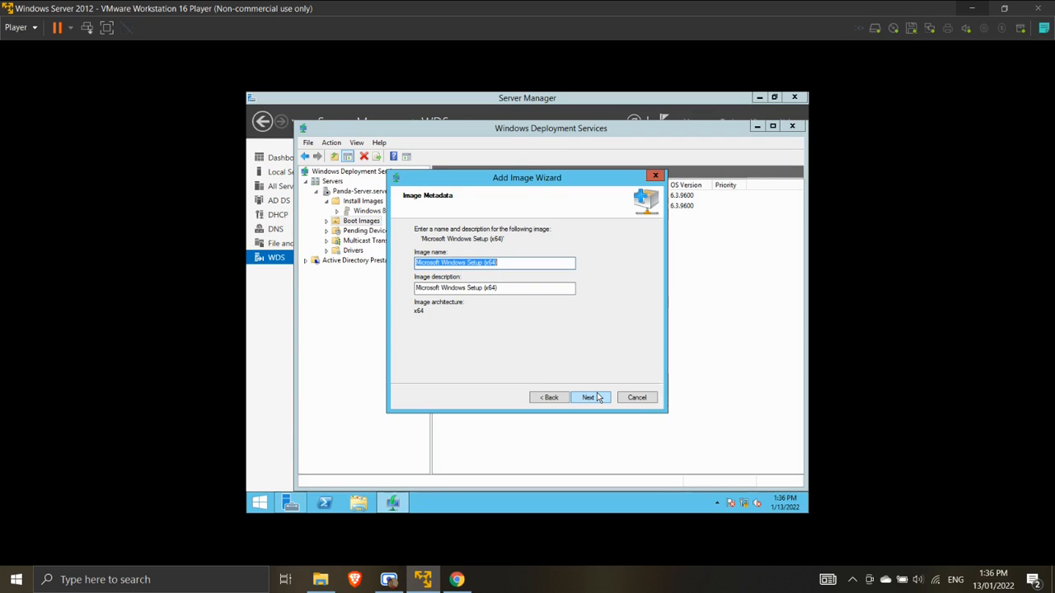
left_click(596, 393)
left_click(590, 397)
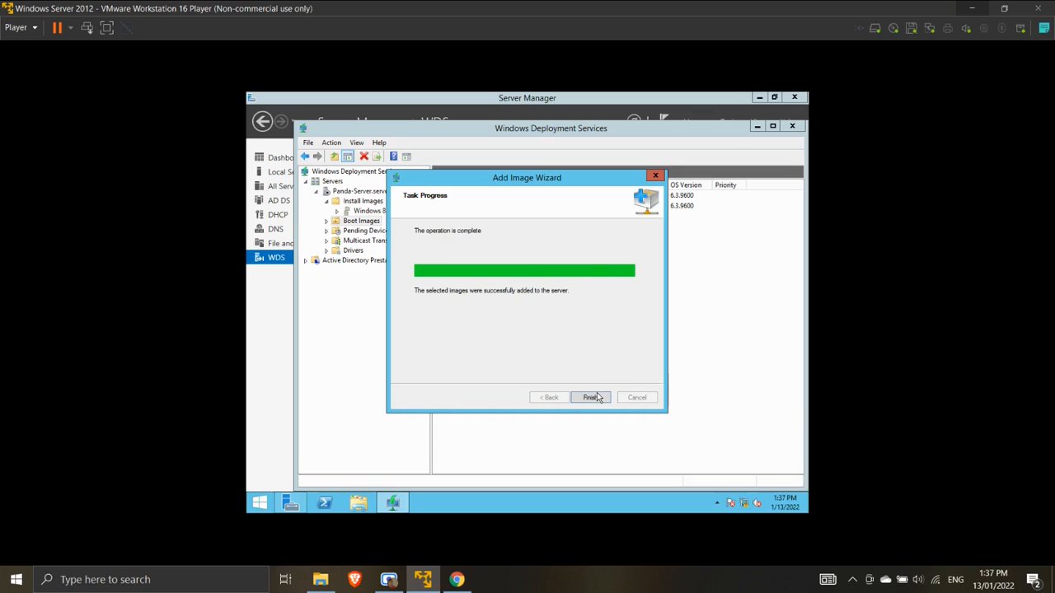
left_click(593, 397)
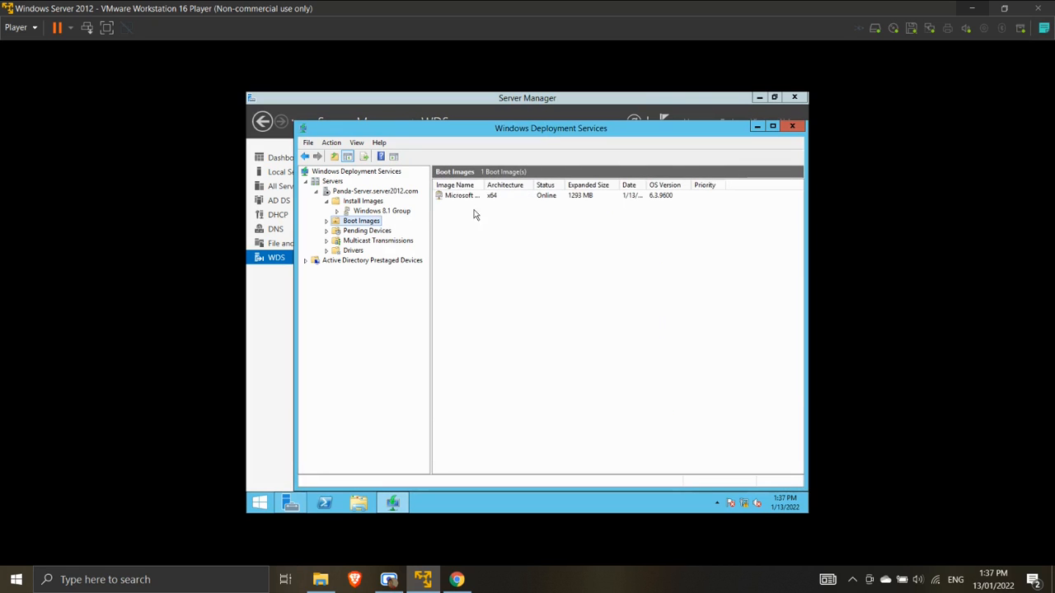
- Examine the stored install image files in C:\RemoteInstall\Images\Windows 8.1 Group in File Explorer
left_click(358, 506)
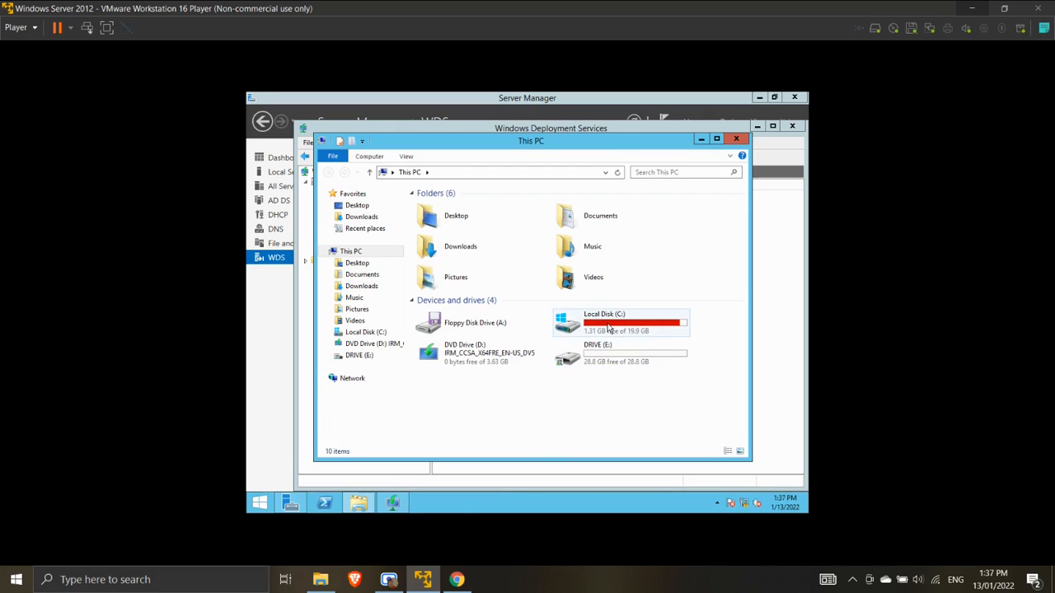
double_click(608, 328)
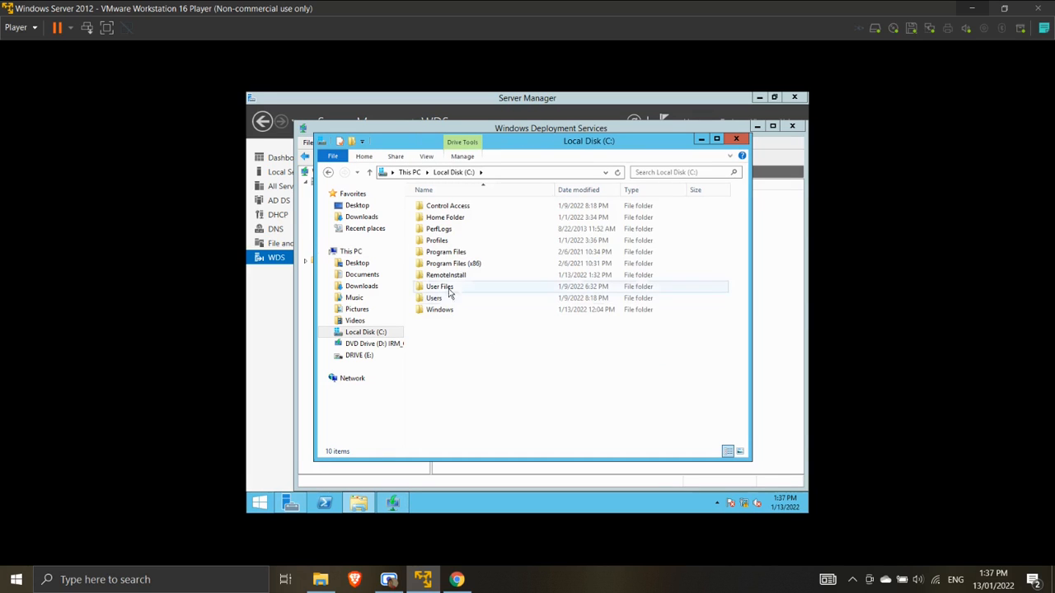
double_click(441, 278)
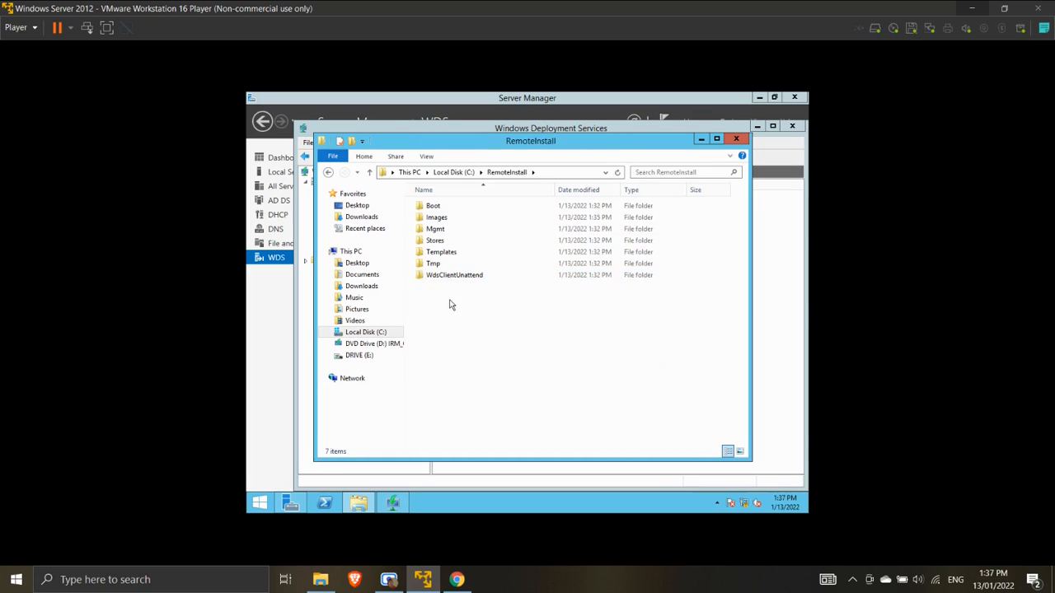
double_click(437, 217)
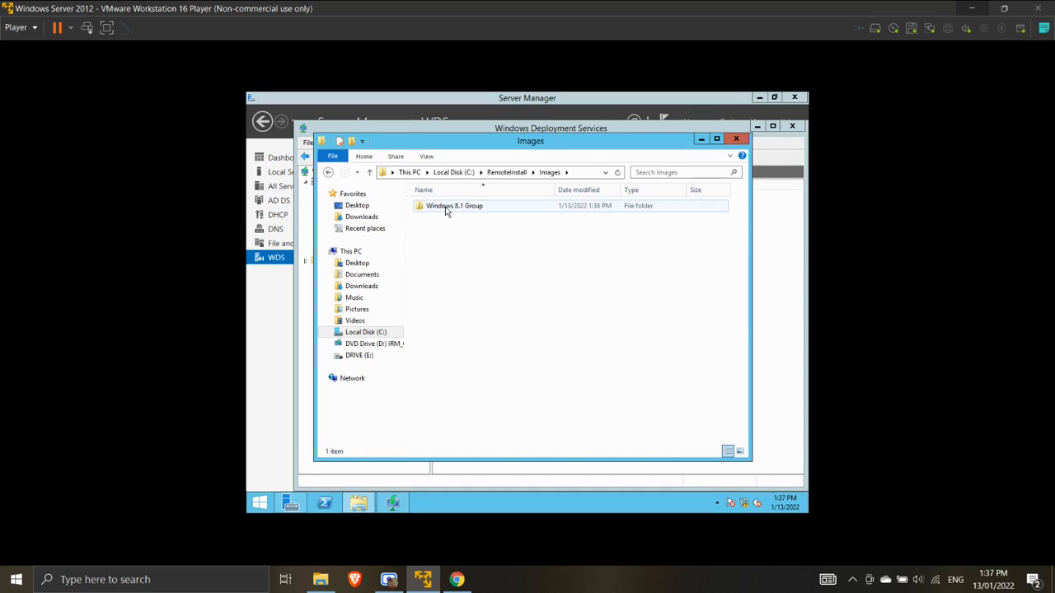
double_click(447, 209)
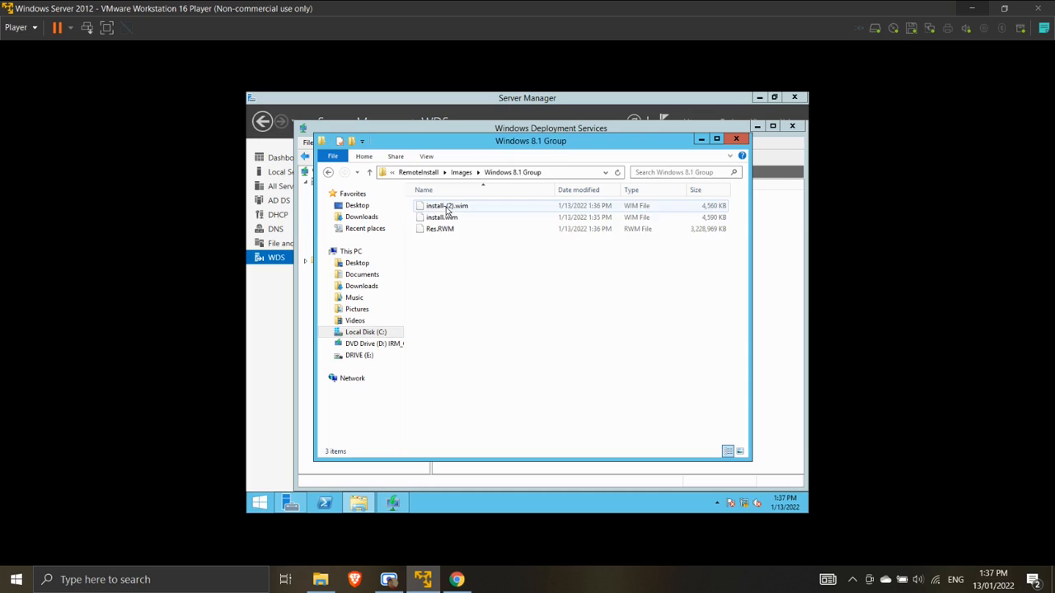
- Examine the boot files in C:\RemoteInstall\Boot\x64, return to the C: drive and close File Explorer
left_click(327, 172)
left_click(327, 172)
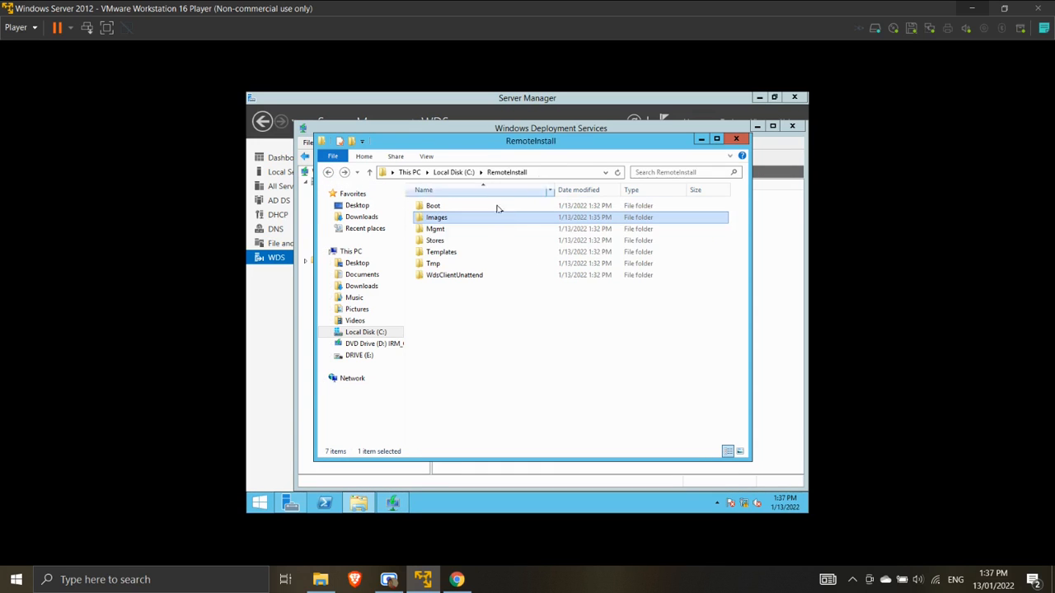
double_click(434, 206)
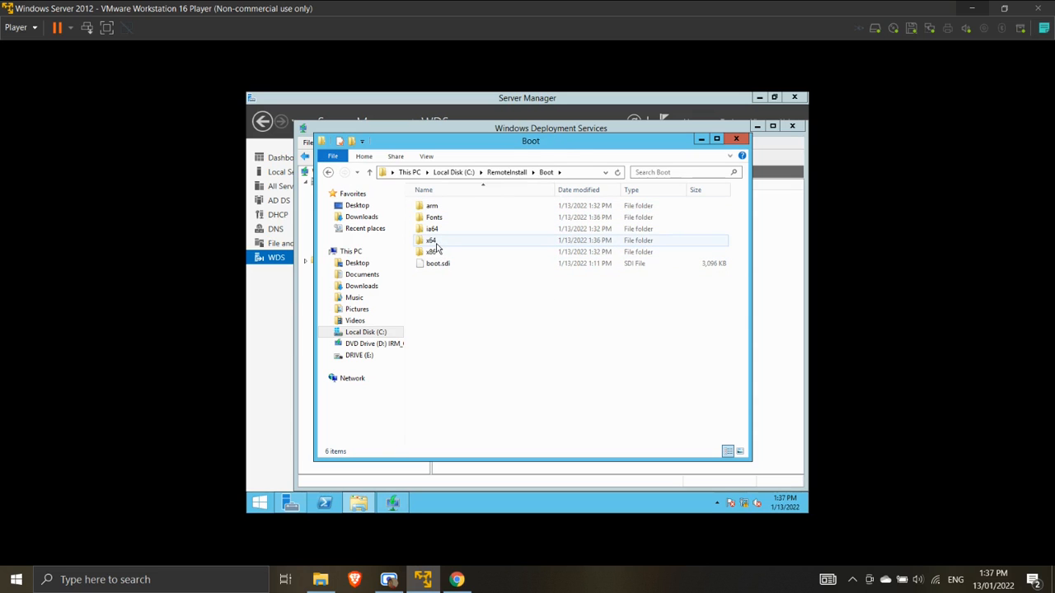
left_click(434, 244)
double_click(433, 242)
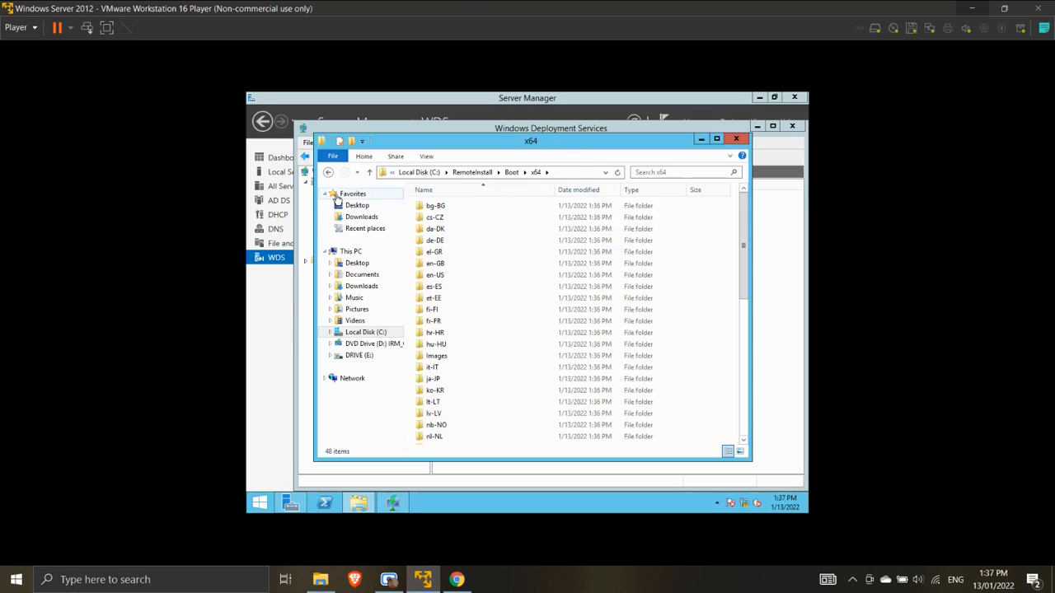
left_click(328, 173)
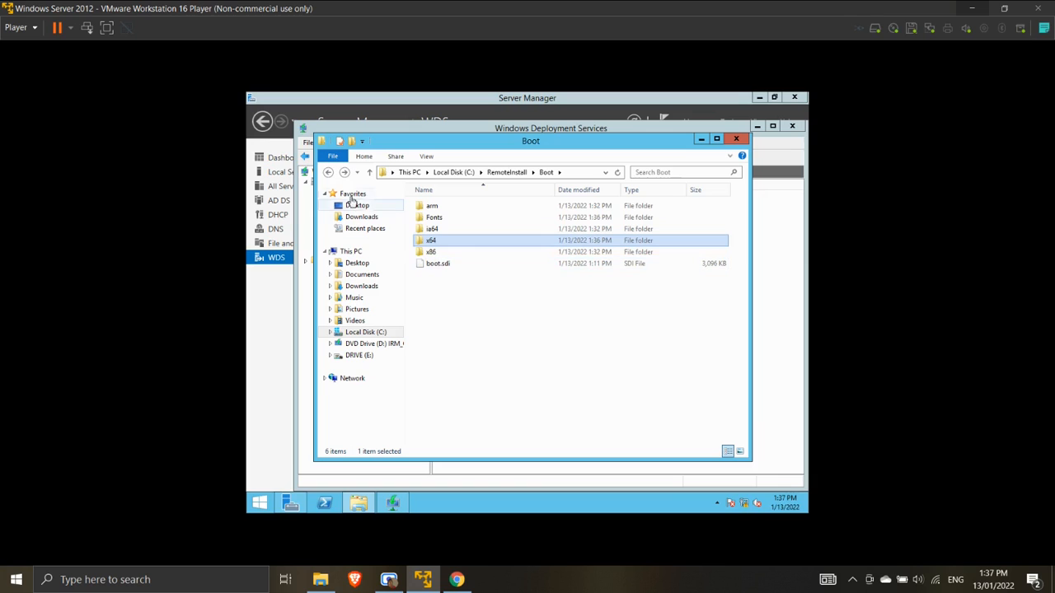
left_click(328, 173)
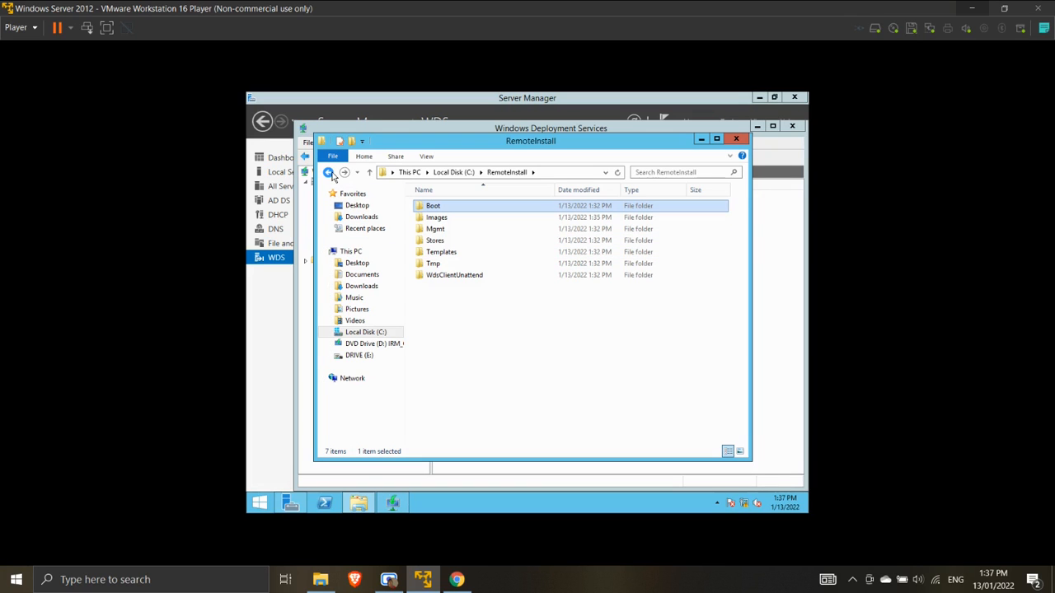
left_click(328, 173)
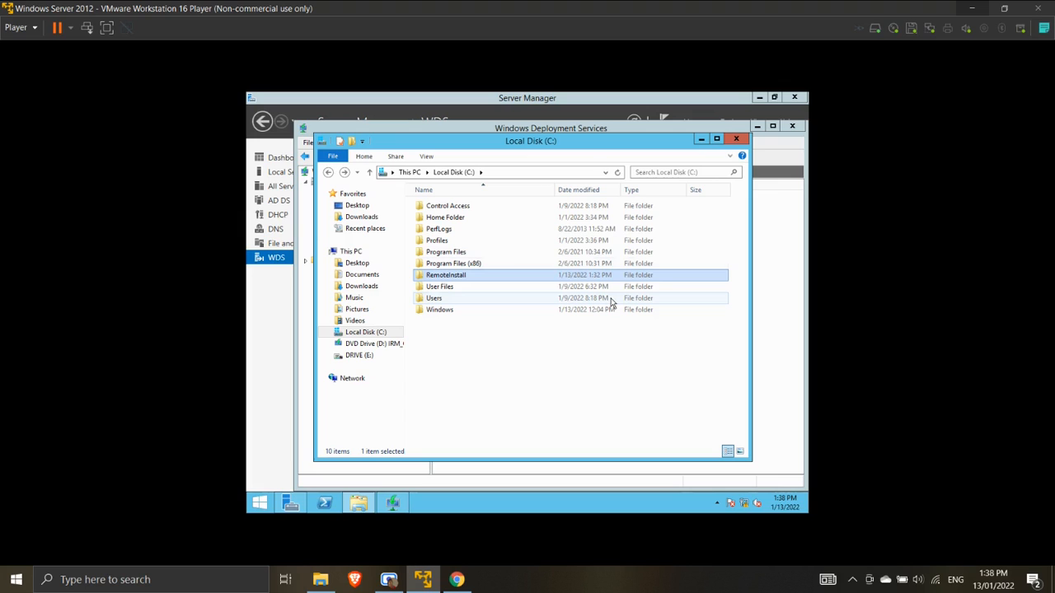
left_click(744, 139)
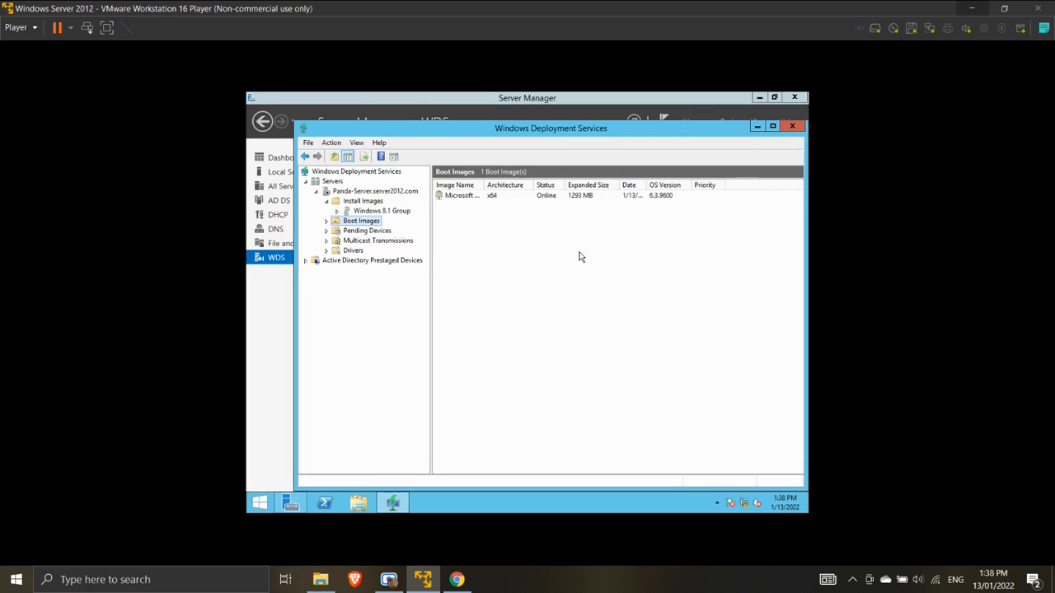
left_click(357, 203)
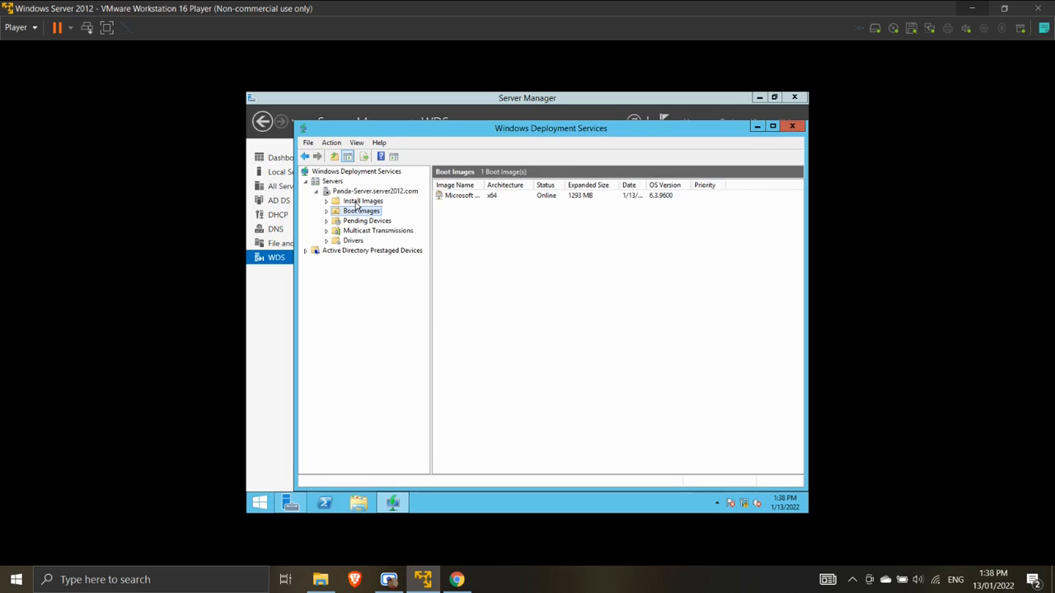